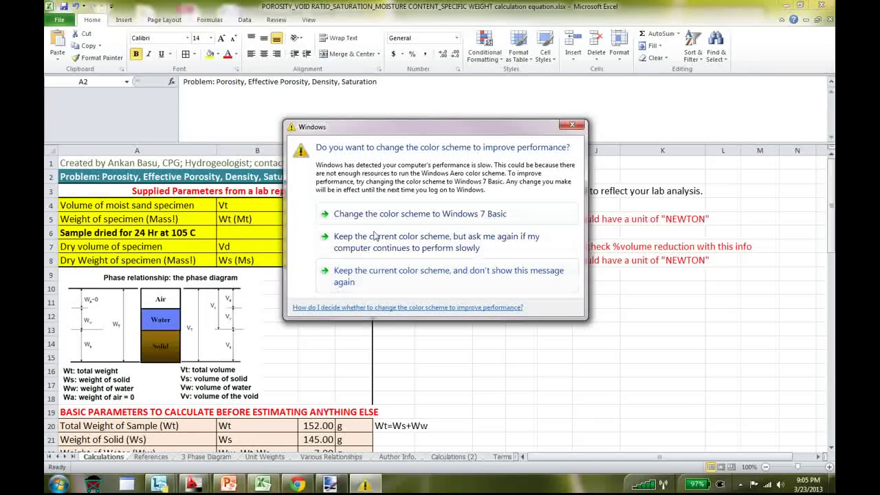
# Step: Keep the current Windows colour scheme and stop the prompt from showing again
pyautogui.click(361, 278)
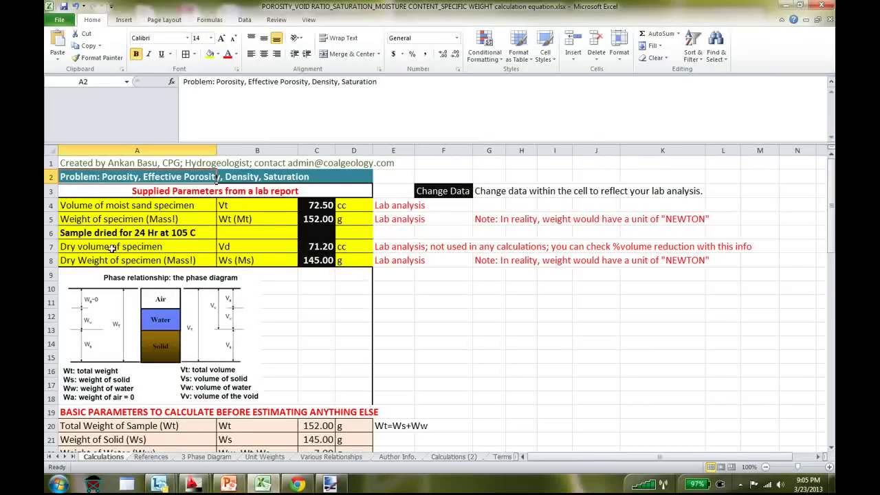
pyautogui.moveTo(61, 202)
pyautogui.mouseDown()
pyautogui.moveTo(343, 218)
pyautogui.moveTo(357, 270)
pyautogui.moveTo(358, 259)
pyautogui.mouseUp()
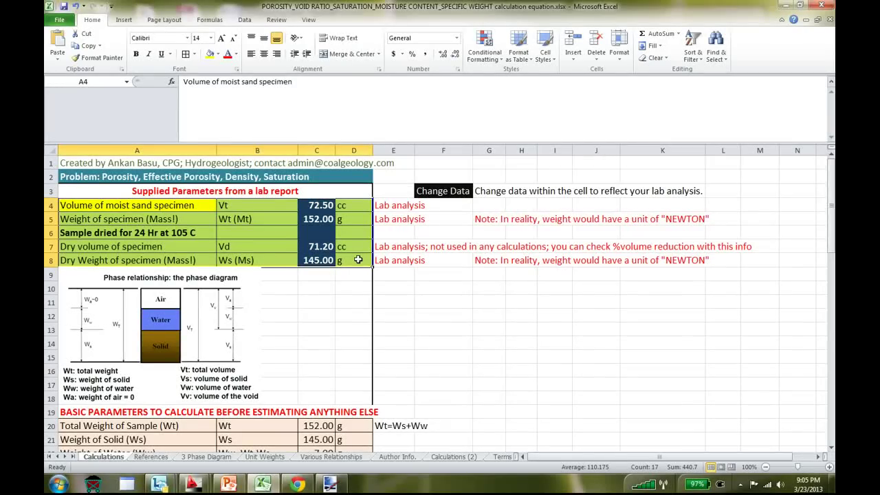
pyautogui.click(174, 201)
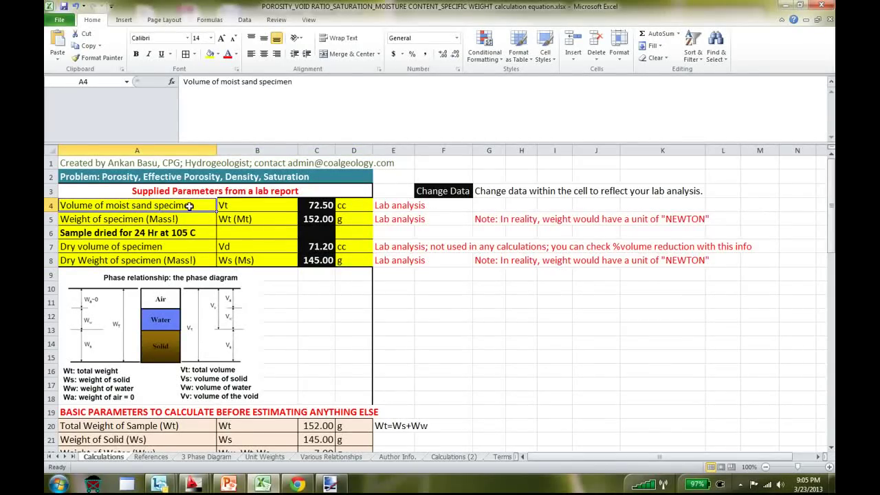
pyautogui.click(311, 205)
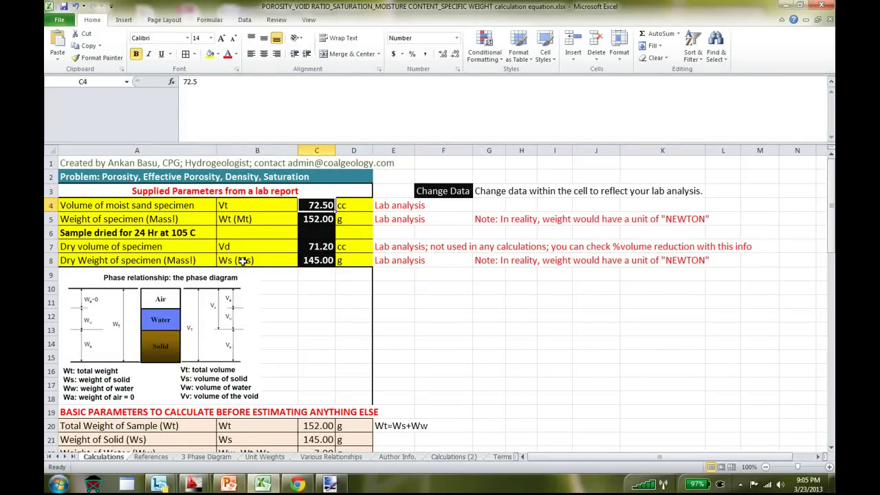
pyautogui.click(181, 221)
pyautogui.click(304, 220)
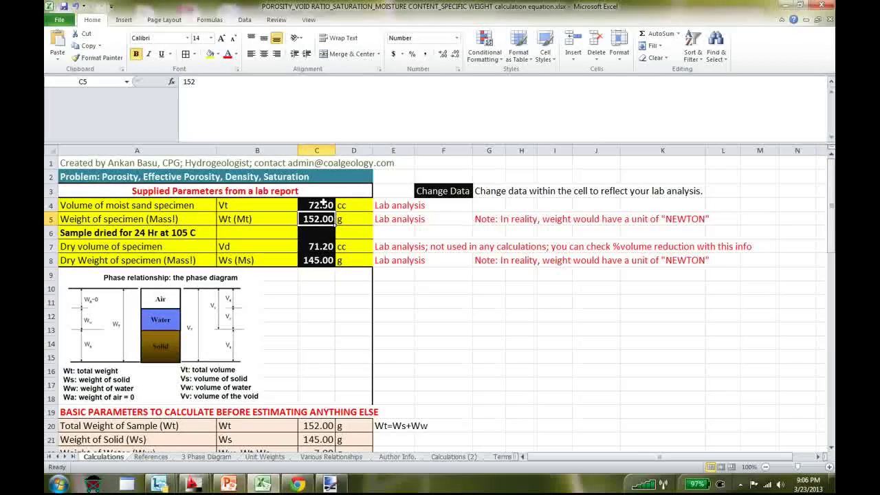
pyautogui.click(233, 246)
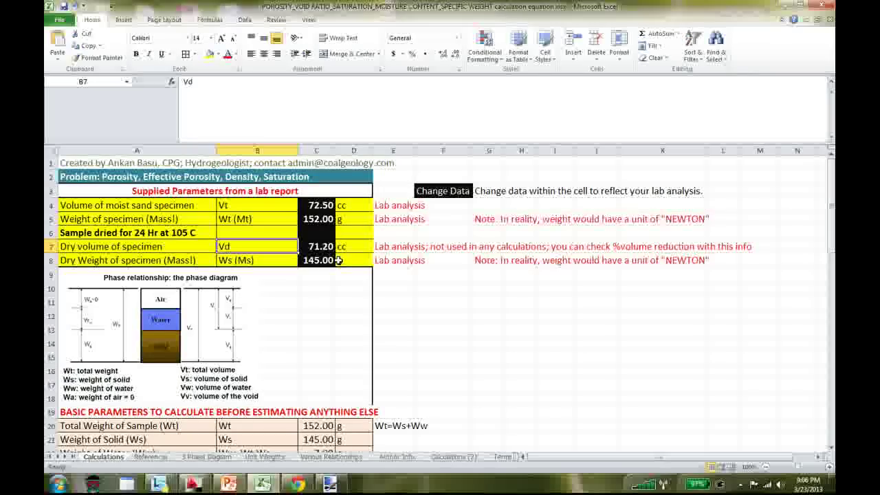
pyautogui.click(117, 246)
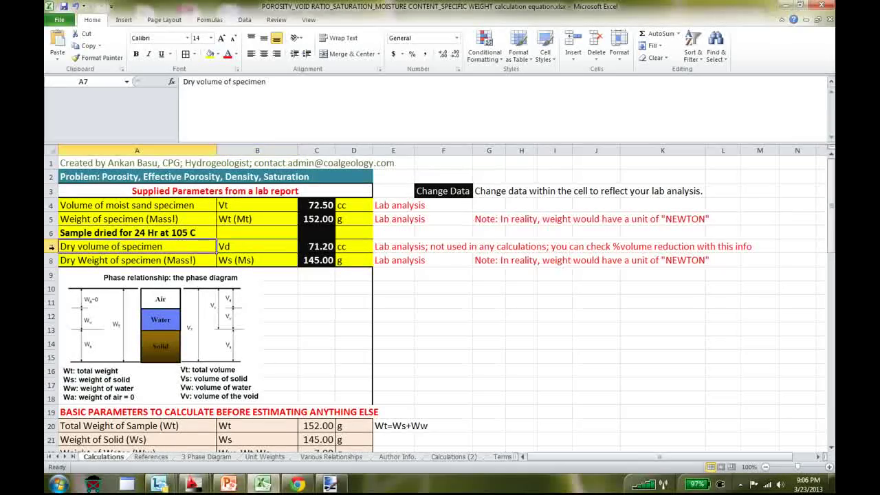
pyautogui.click(51, 246)
pyautogui.click(94, 247)
pyautogui.click(313, 248)
pyautogui.moveTo(110, 248); pyautogui.dragTo(734, 247)
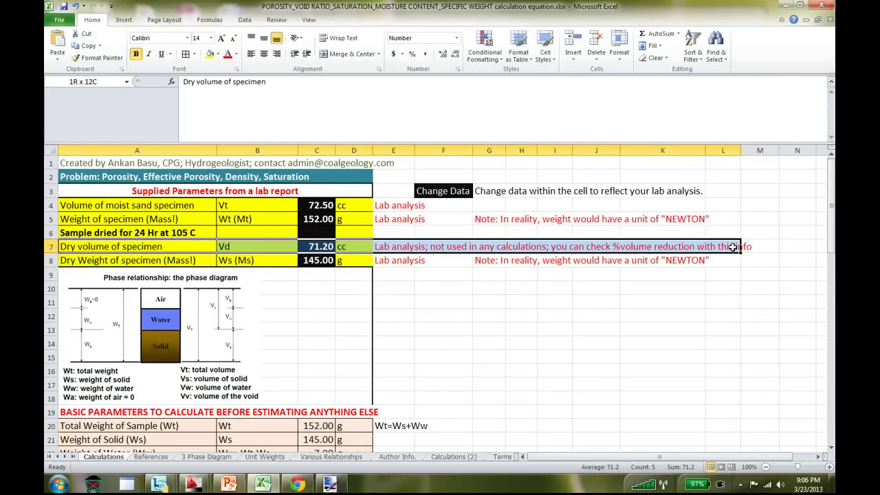
pyautogui.scroll(-10, 735, 247)
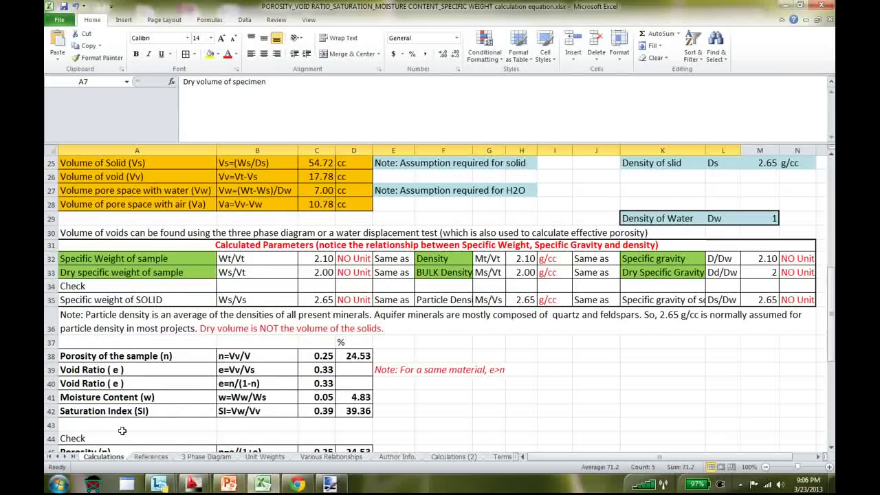
pyautogui.scroll(8, 167, 413)
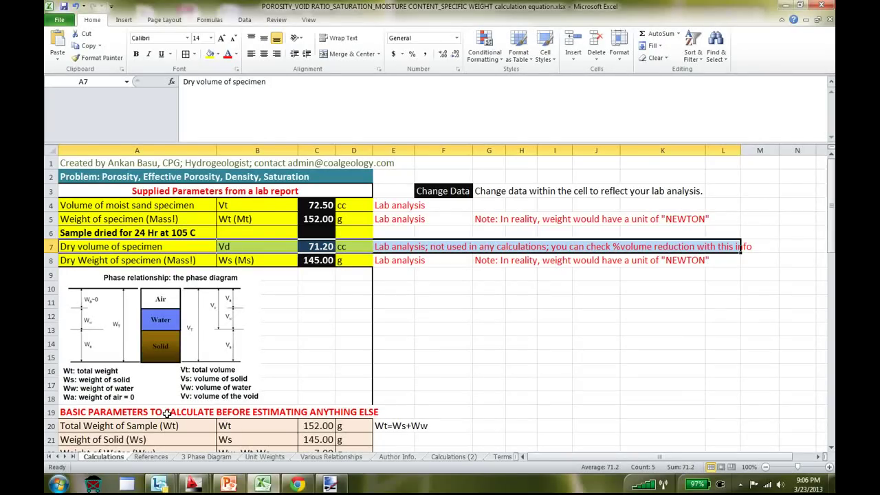
pyautogui.click(159, 205)
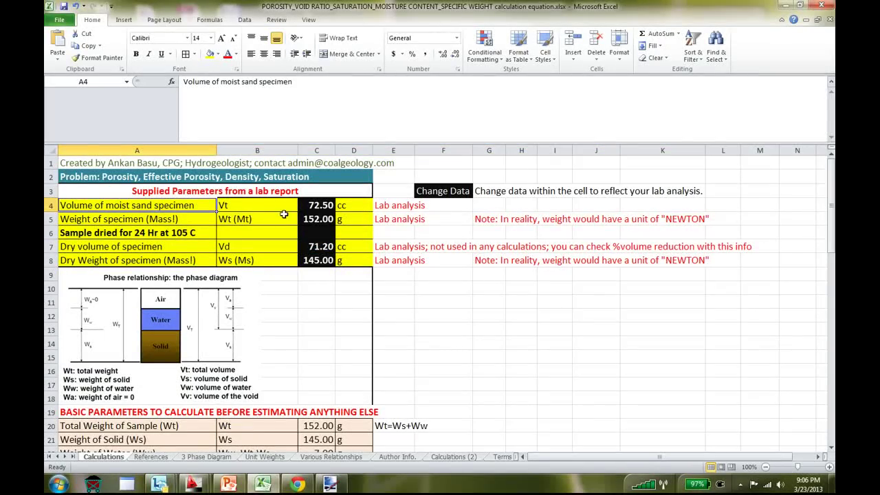
pyautogui.click(178, 220)
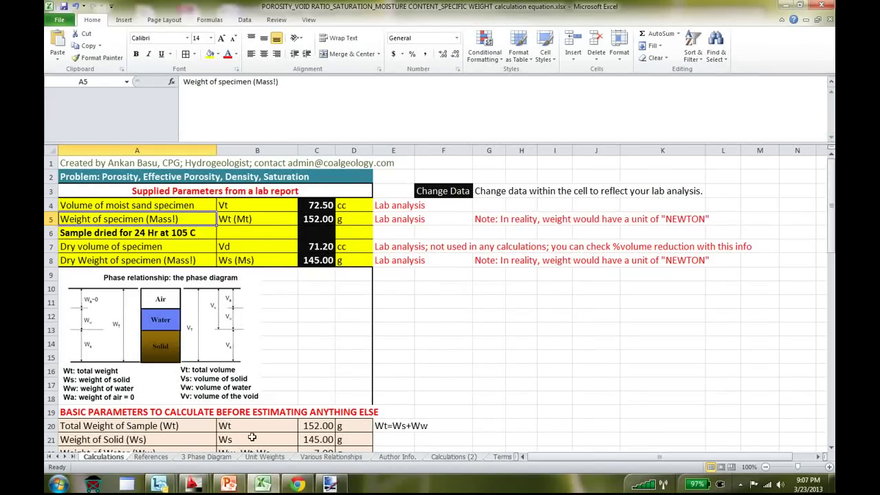
# Step: Move through References to the 3 Phase Diagram sheet and select the expected Gs values table
pyautogui.click(151, 458)
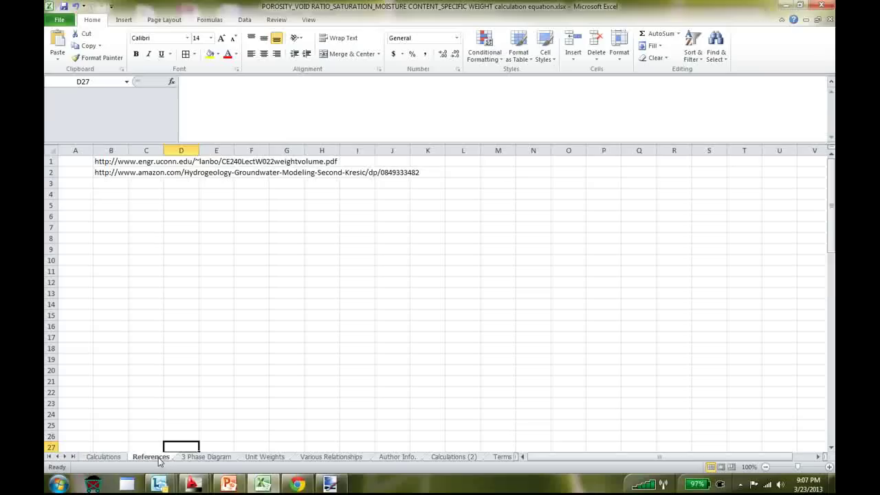
pyautogui.click(208, 457)
pyautogui.scroll(4, 432, 294)
pyautogui.scroll(-3, 450, 295)
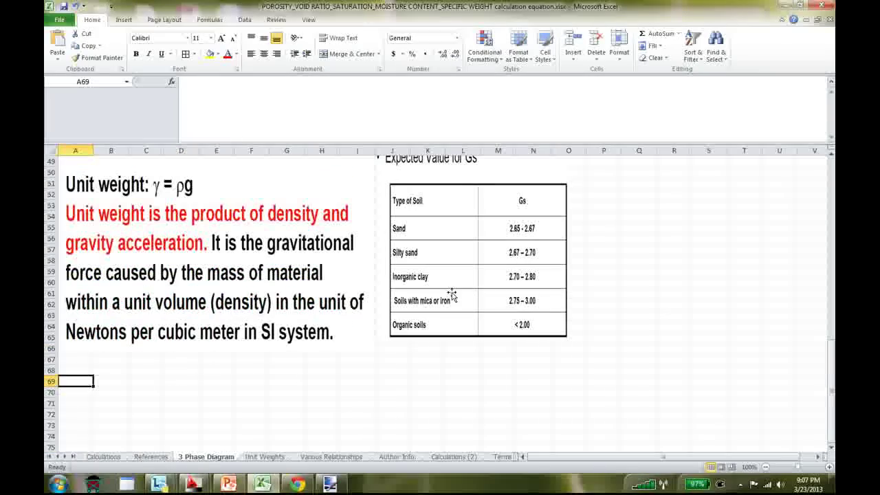
pyautogui.click(500, 262)
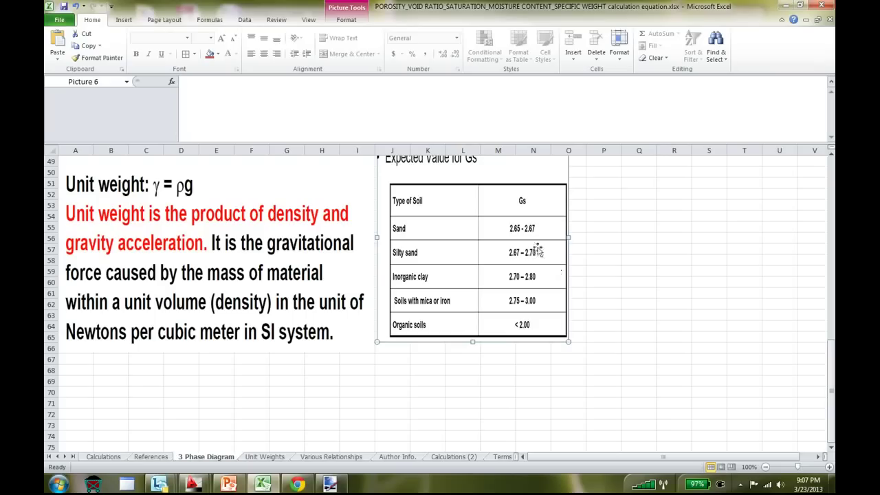
pyautogui.scroll(2, 533, 248)
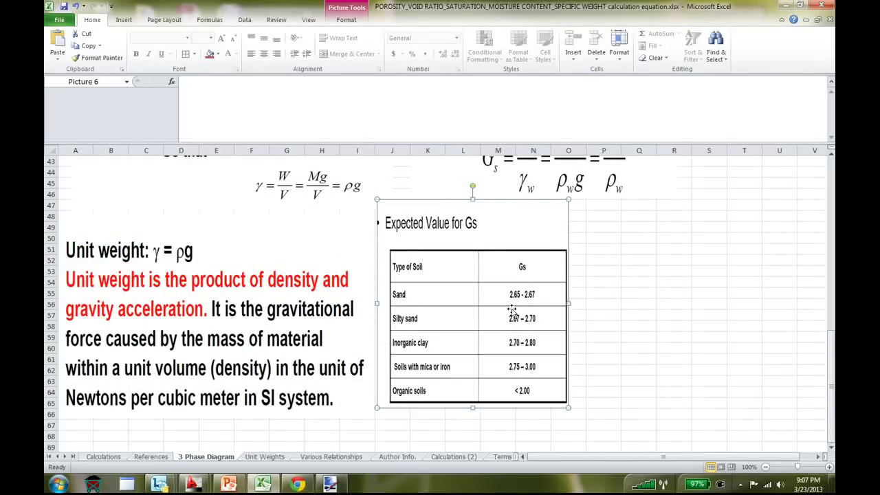
# Step: On the Calculations sheet, highlight the supplied parameter rows A4:D8, then the input values C4:C8
pyautogui.click(98, 458)
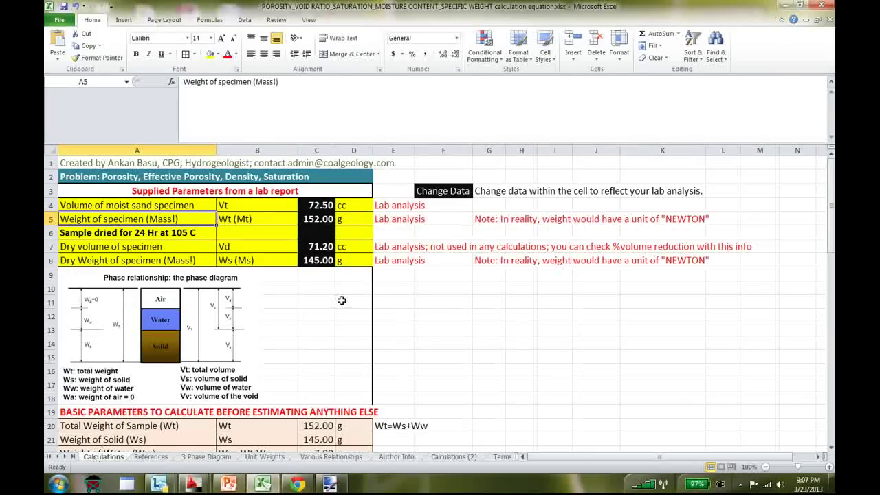
pyautogui.moveTo(63, 205); pyautogui.dragTo(369, 261)
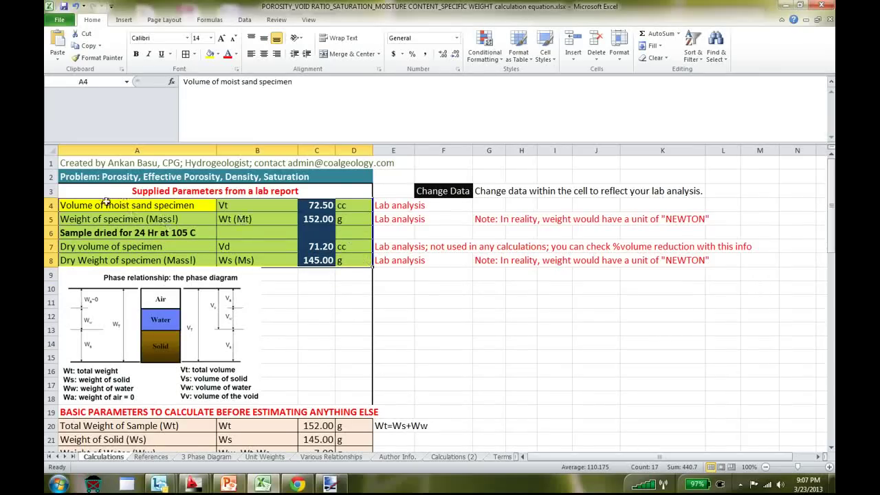
pyautogui.click(425, 300)
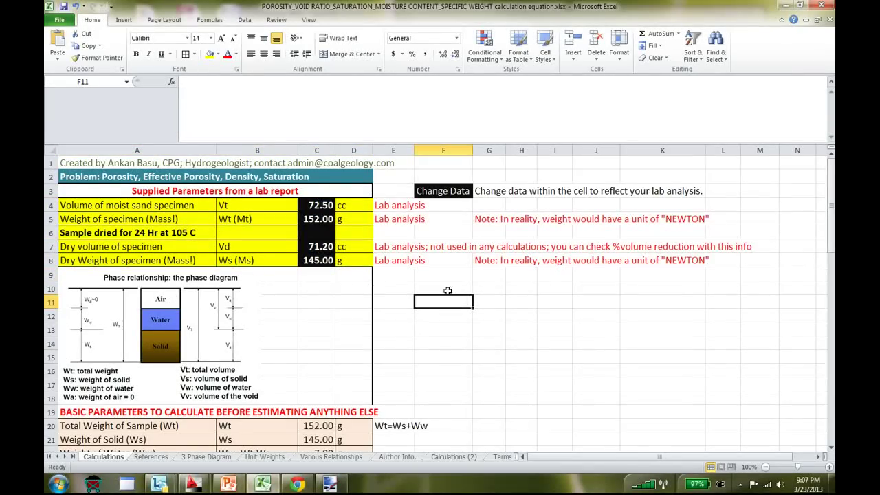
pyautogui.moveTo(317, 205); pyautogui.dragTo(317, 260)
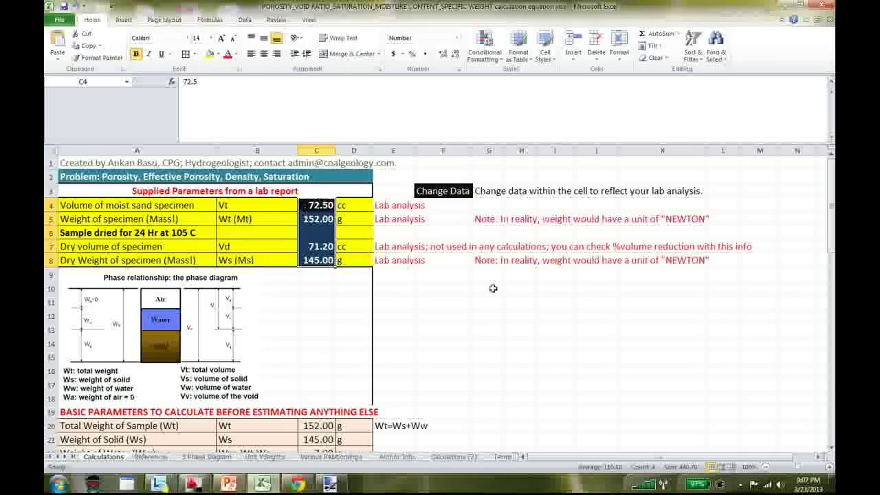
# Step: Check the Change Data label and moist volume in C4, then select dry-volume row A7:C7
pyautogui.click(465, 191)
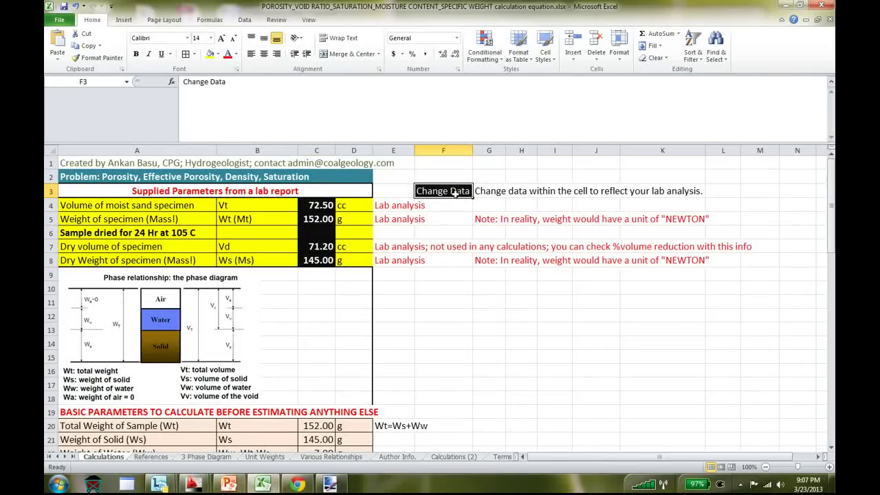
pyautogui.click(313, 206)
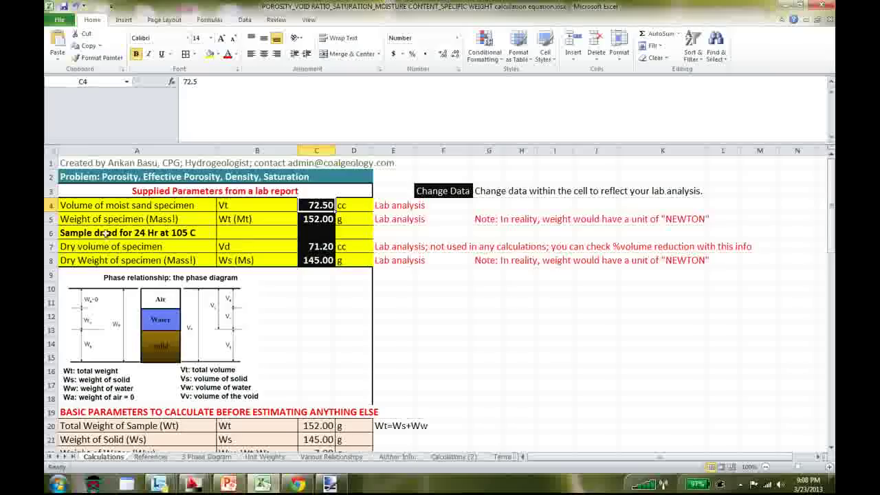
pyautogui.moveTo(69, 246); pyautogui.dragTo(354, 247)
# Step: Italicize the dry volume of specimen row A7:D7, then go to the 3 Phase Diagram sheet
pyautogui.click(149, 55)
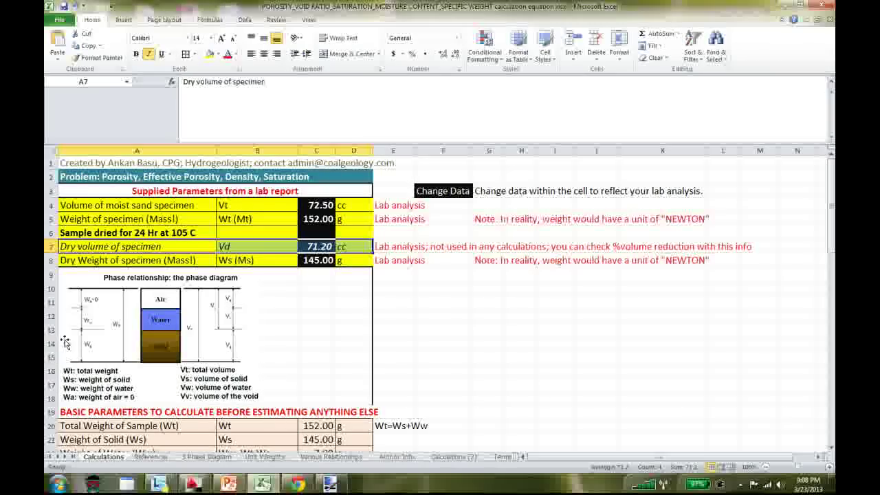
pyautogui.click(279, 356)
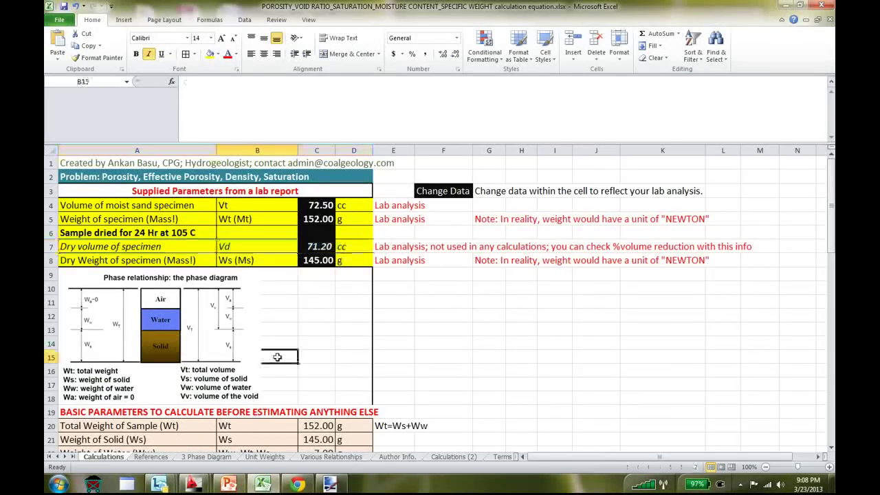
pyautogui.scroll(-1, 125, 341)
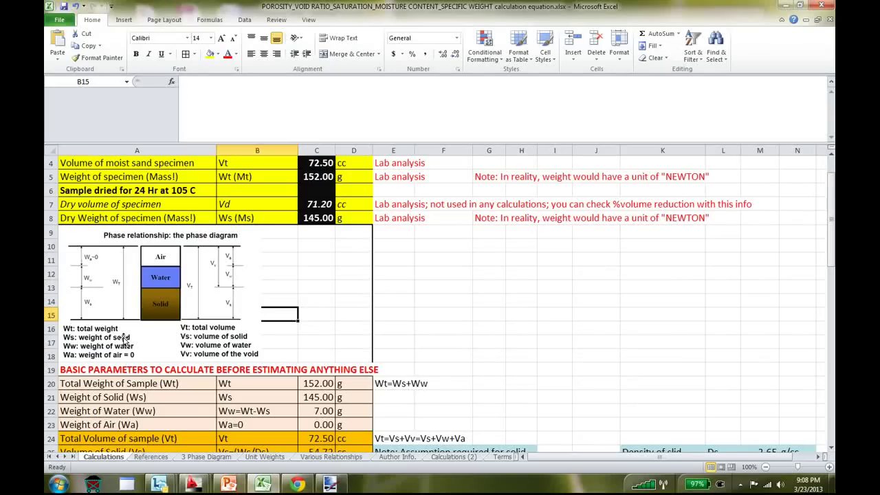
pyautogui.click(160, 294)
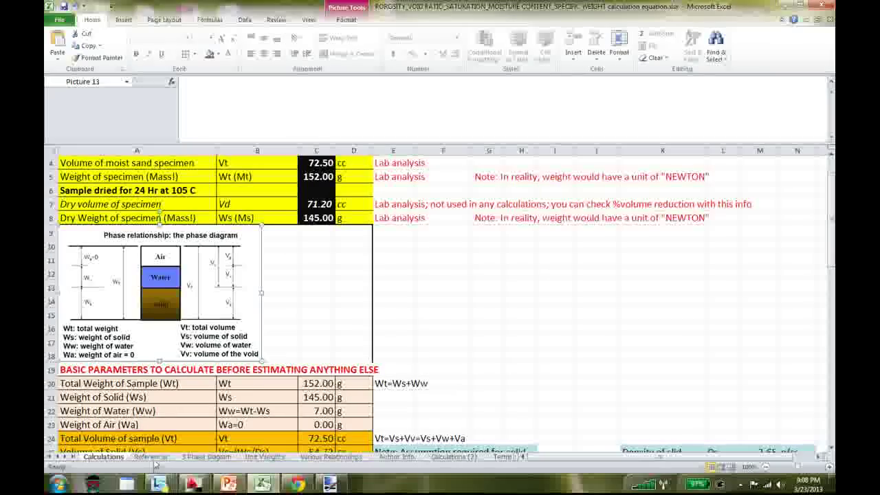
pyautogui.click(209, 458)
# Step: Return to row 1 and select the air–water–solid phase relationship diagram
pyautogui.scroll(14, 196, 399)
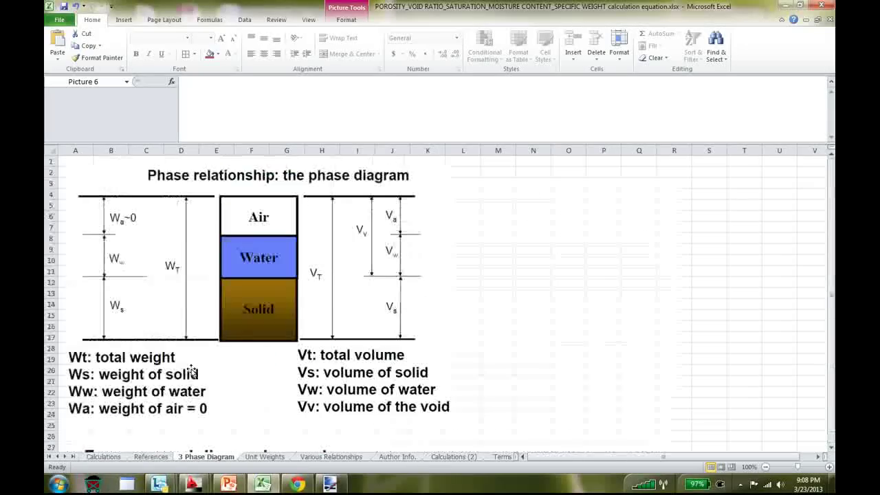
pyautogui.click(154, 298)
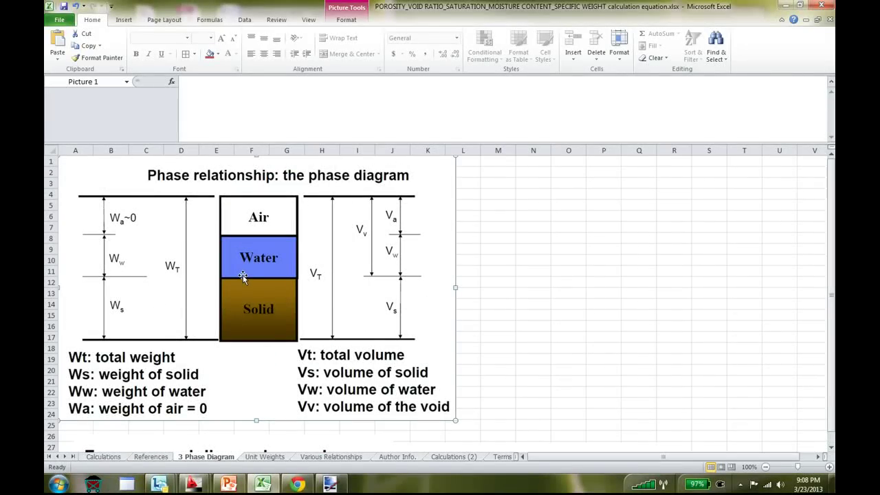
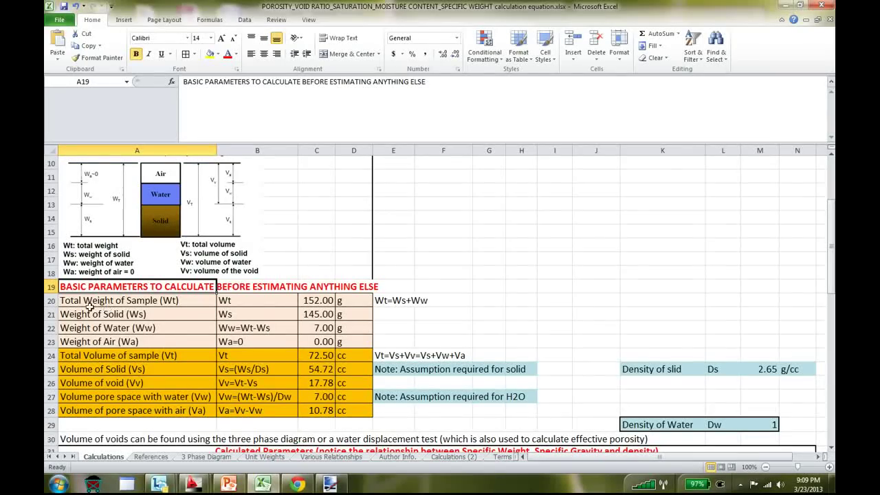
# Step: Review the weight and volume rows (A20:D28), then scroll back up to the Weight of specimen label in A5
pyautogui.moveTo(90, 306); pyautogui.dragTo(365, 342)
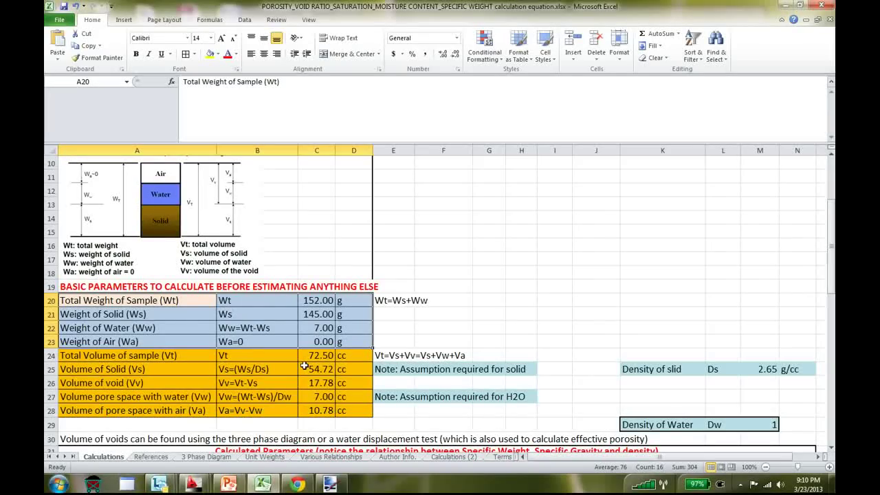
pyautogui.moveTo(79, 356); pyautogui.dragTo(354, 409)
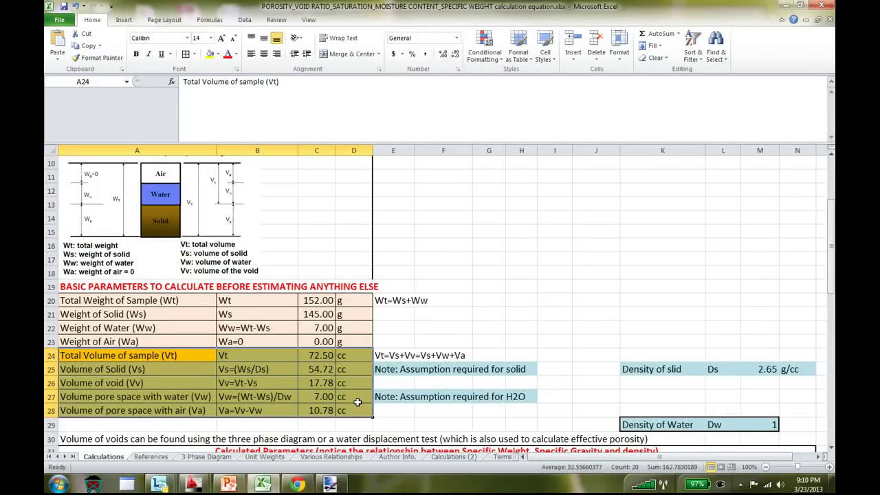
pyautogui.click(489, 231)
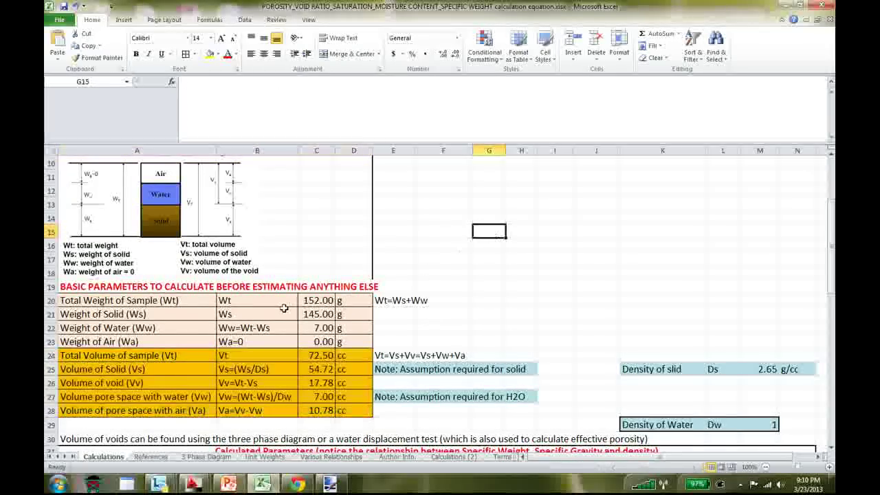
pyautogui.click(139, 297)
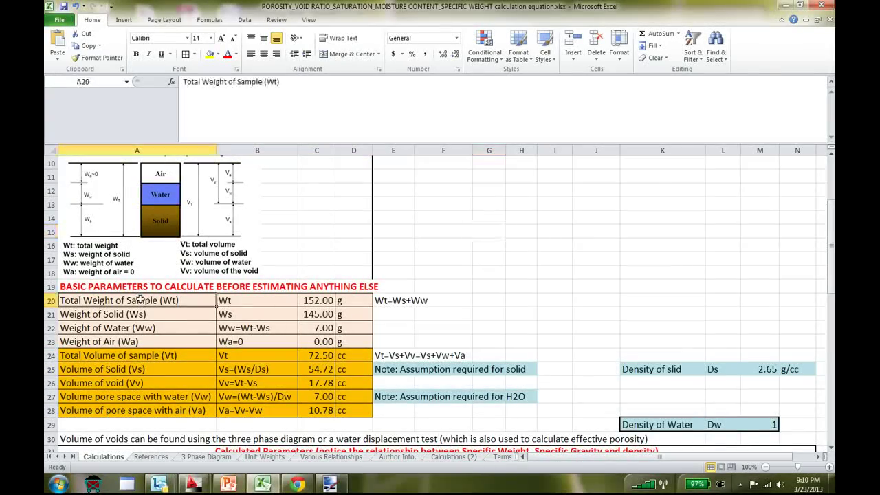
pyautogui.click(230, 303)
pyautogui.click(309, 303)
pyautogui.scroll(3, 309, 303)
pyautogui.click(82, 220)
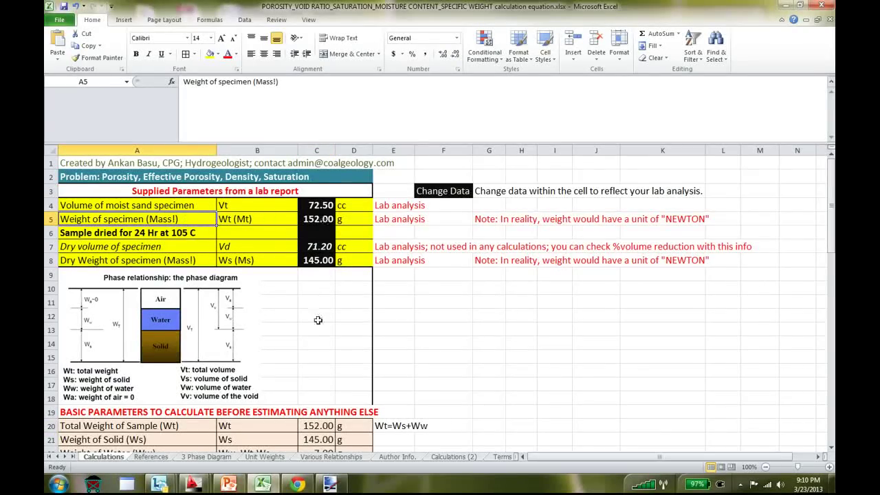
# Step: Trace Weight of Solid (C21) to the dry weight 145 in C8, and Weight of Water to =C20-C21
pyautogui.scroll(-4, 318, 317)
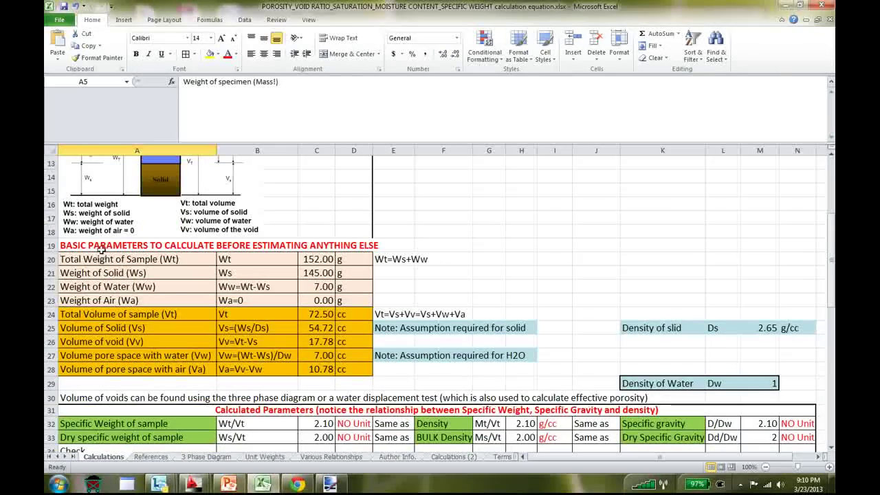
pyautogui.click(68, 273)
pyautogui.click(307, 274)
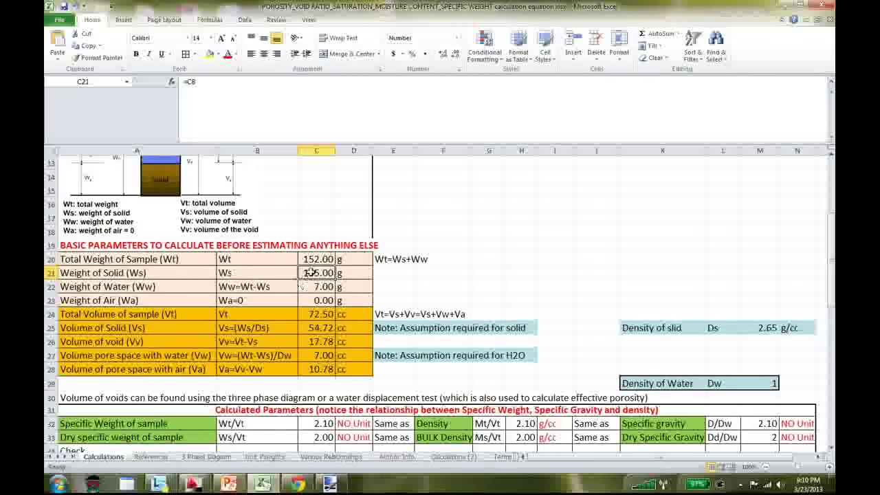
pyautogui.scroll(4, 309, 268)
pyautogui.click(316, 260)
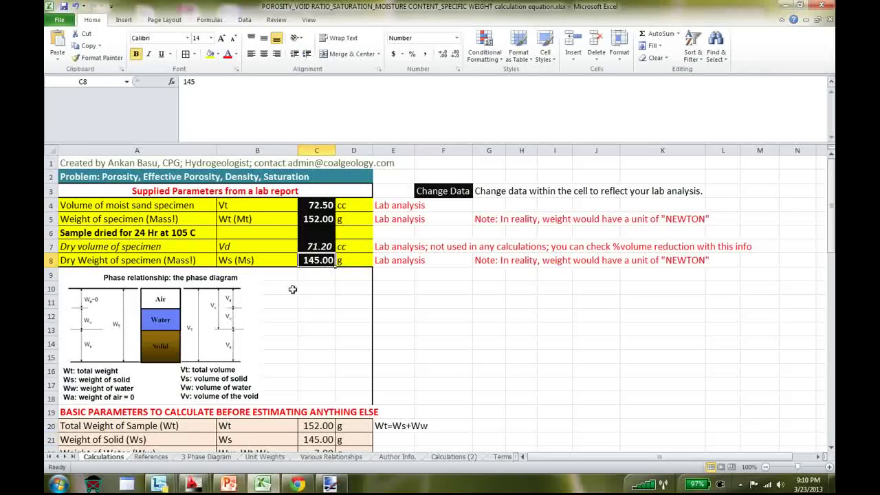
pyautogui.scroll(-5, 293, 290)
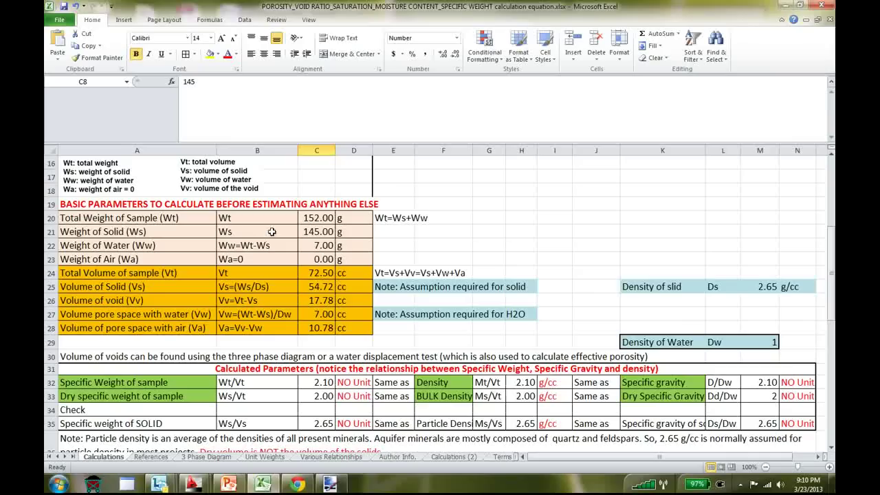
pyautogui.click(315, 217)
pyautogui.click(319, 233)
pyautogui.click(326, 240)
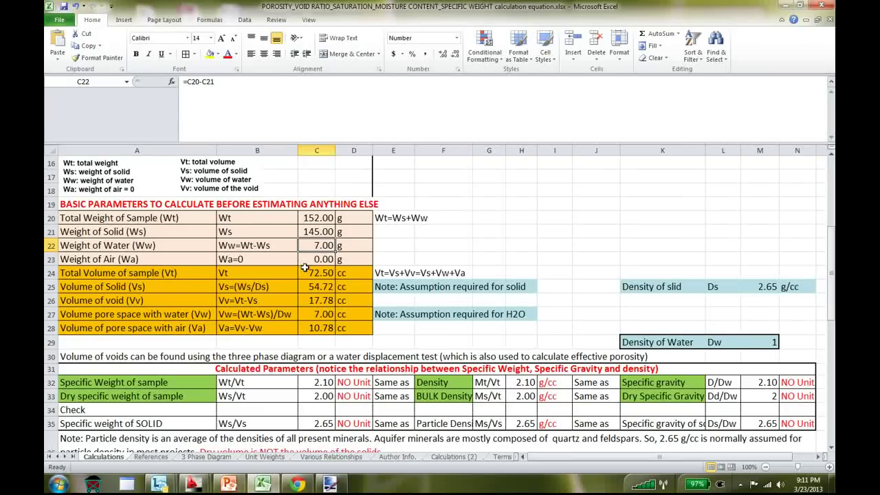
# Step: Trace the total volume Vt in C24 back to the moist sample volume 72.5 in C4
pyautogui.scroll(-1, 72, 287)
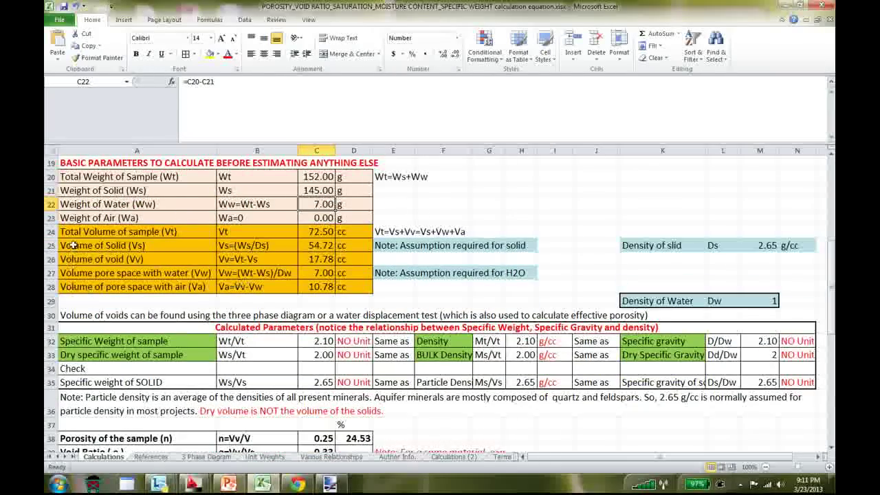
pyautogui.click(237, 234)
pyautogui.click(315, 232)
pyautogui.scroll(6, 311, 293)
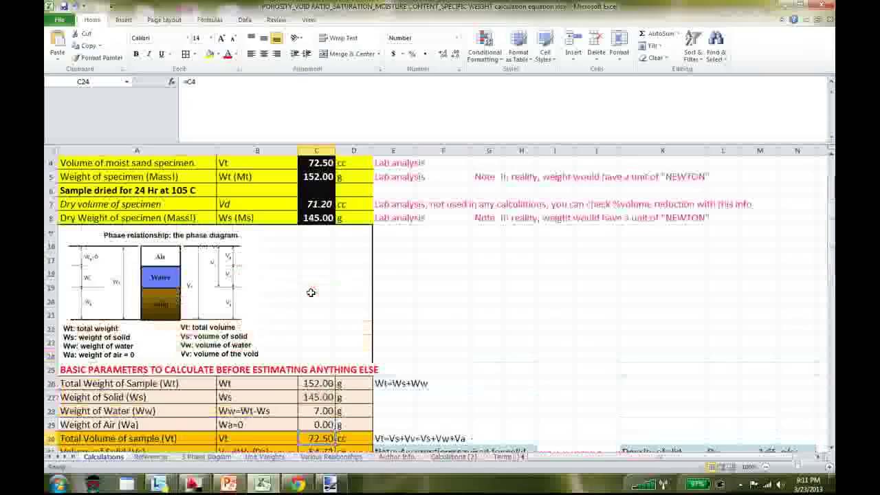
pyautogui.click(320, 205)
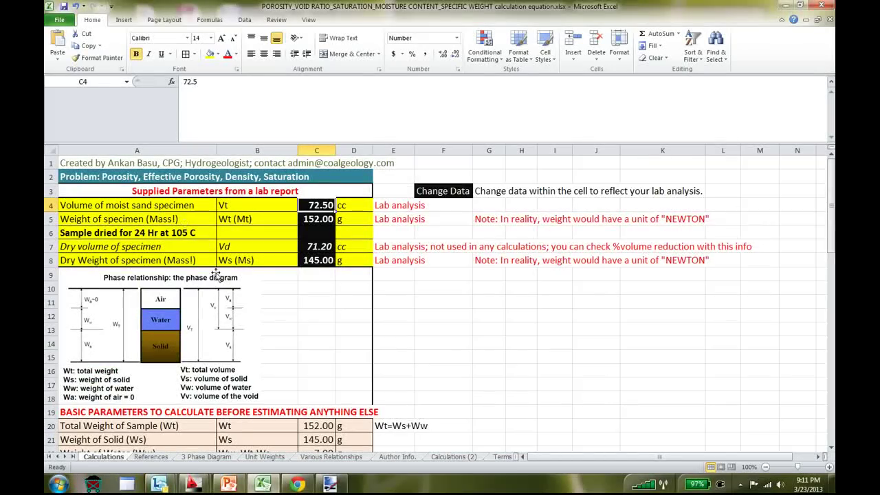
pyautogui.scroll(-6, 242, 329)
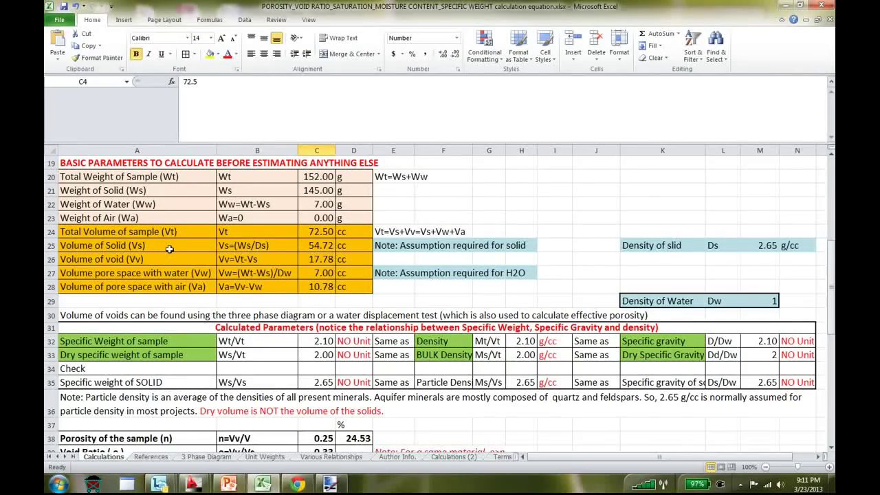
# Step: Insert the missing 'o' in K25 so the label reads 'Density of solid'
pyautogui.click(633, 249)
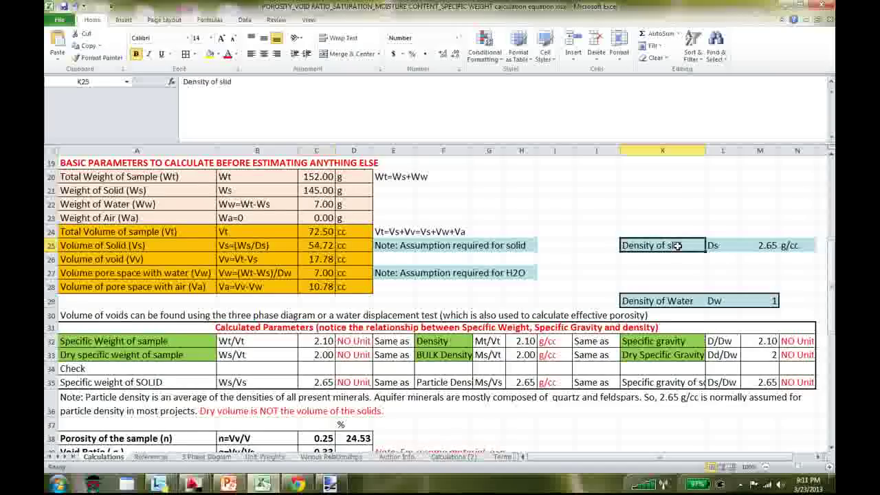
pyautogui.click(225, 81)
pyautogui.write('o')
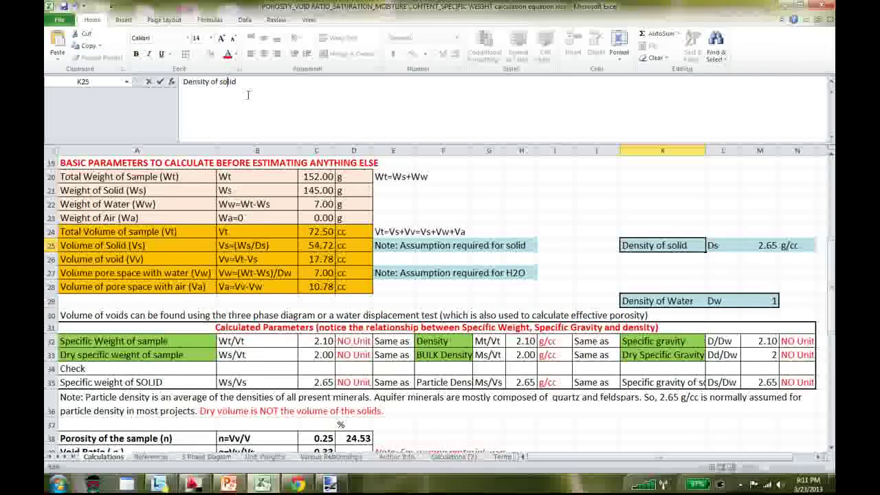
pyautogui.press('Return')
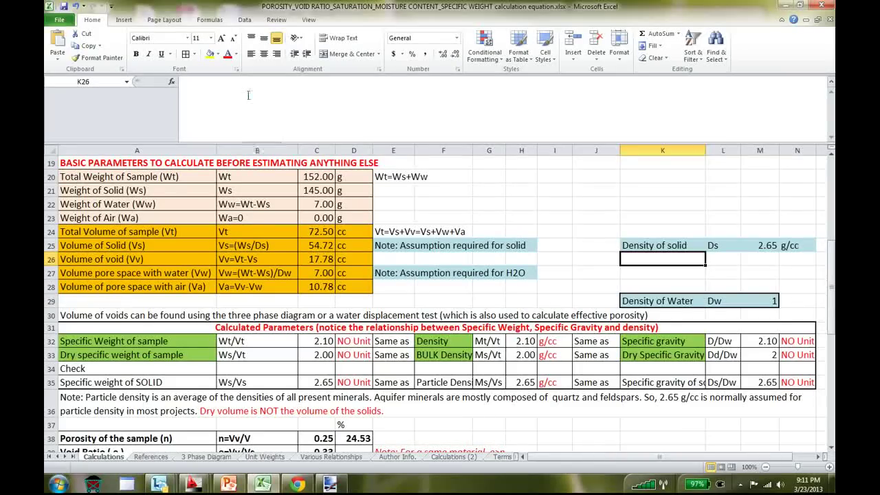
pyautogui.click(762, 248)
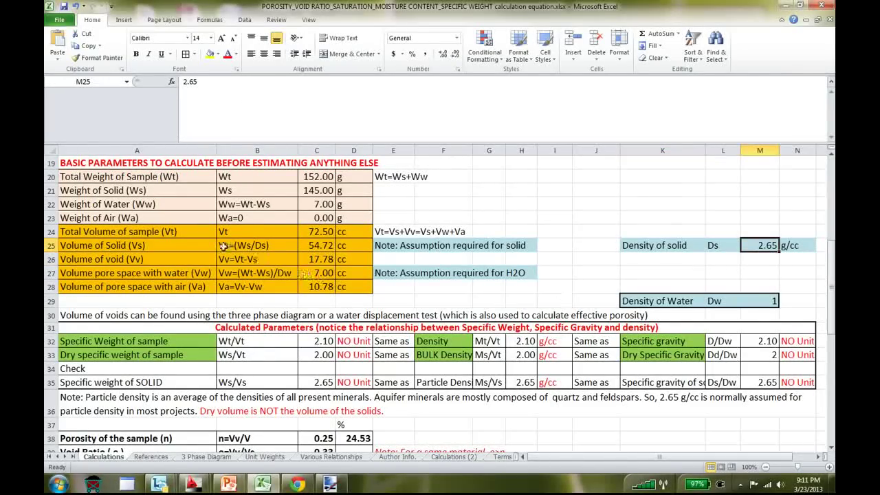
pyautogui.click(259, 246)
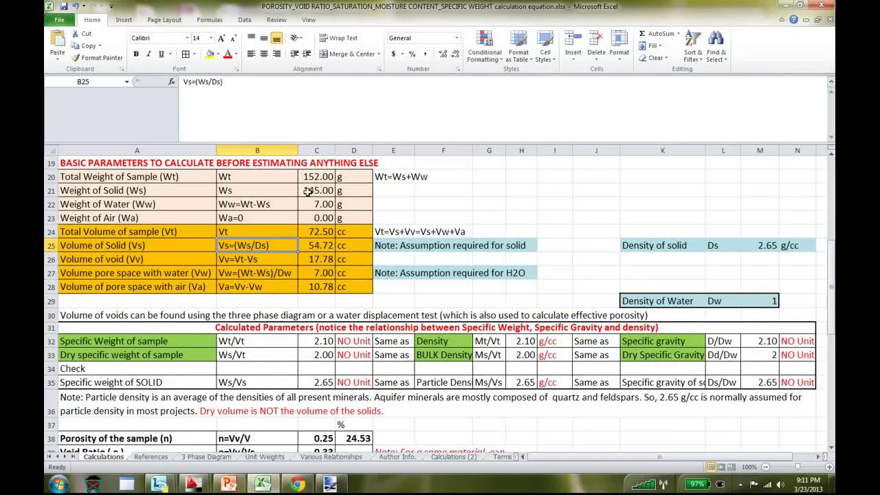
pyautogui.press('Right')
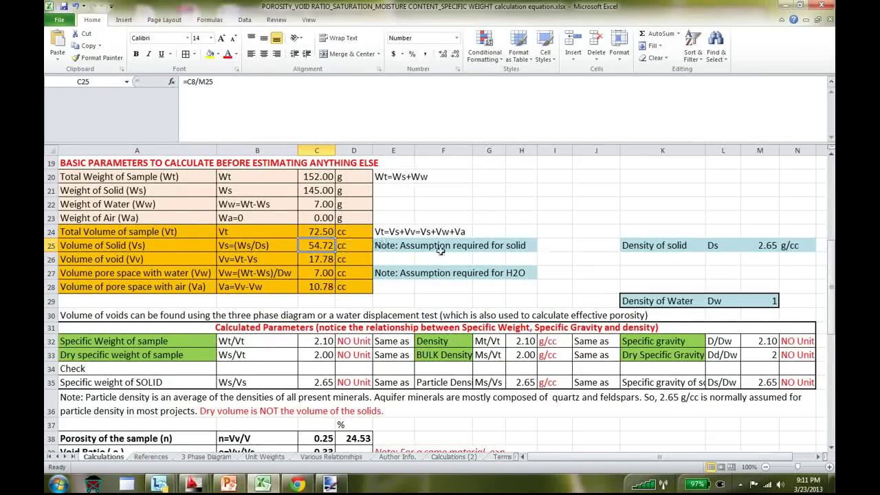
pyautogui.click(591, 245)
pyautogui.write('=')
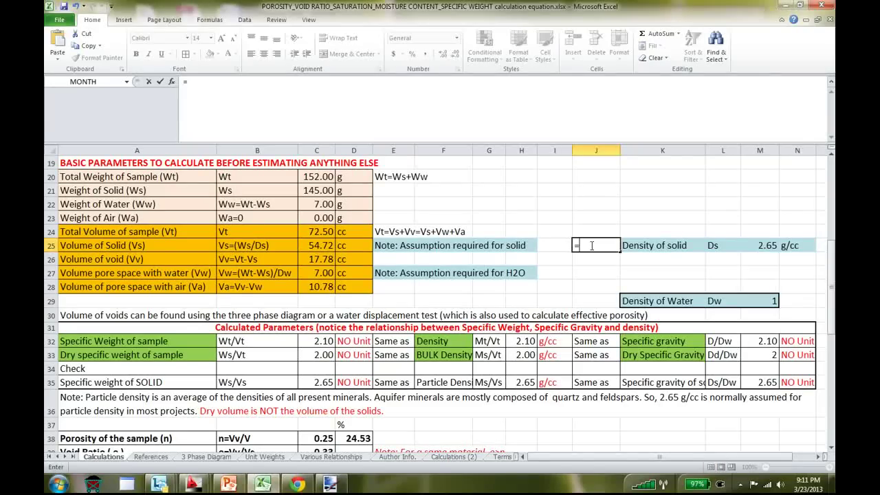
pyautogui.write('145')
pyautogui.write('/')
pyautogui.write('2.6')
pyautogui.write('5')
pyautogui.press('Return')
pyautogui.click(599, 246)
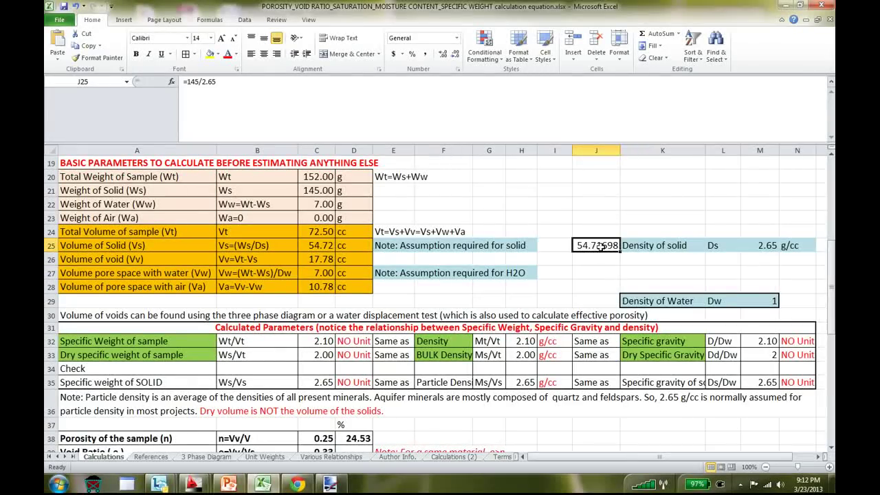
pyautogui.press('Delete')
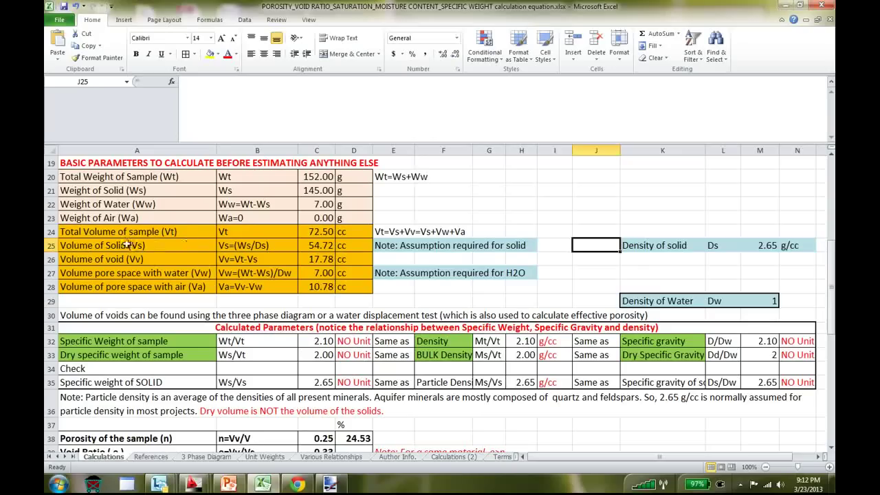
pyautogui.click(245, 249)
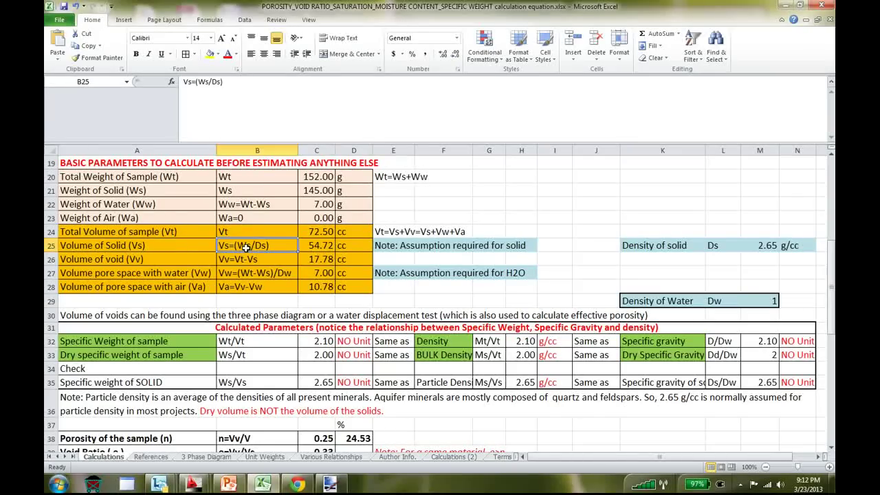
pyautogui.click(172, 232)
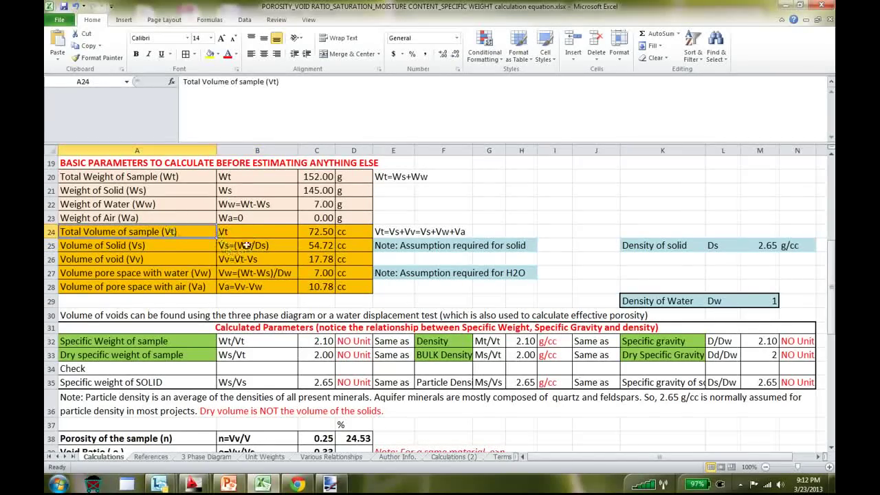
pyautogui.click(175, 248)
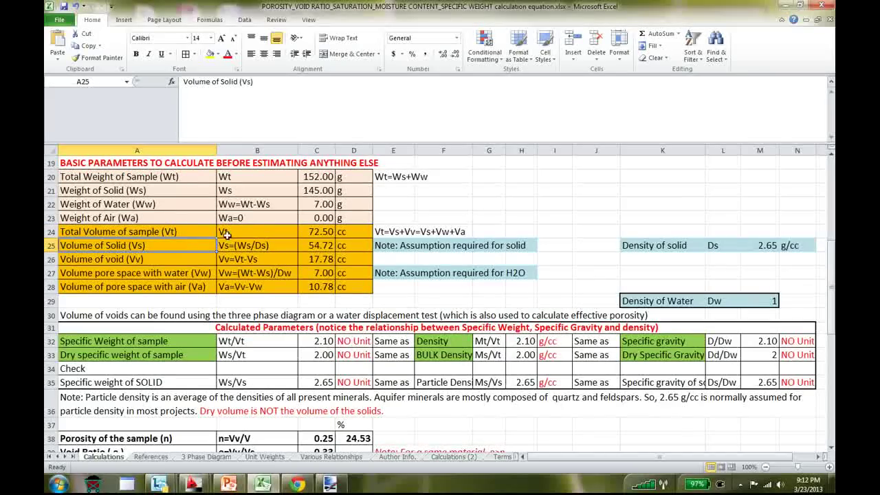
pyautogui.click(249, 231)
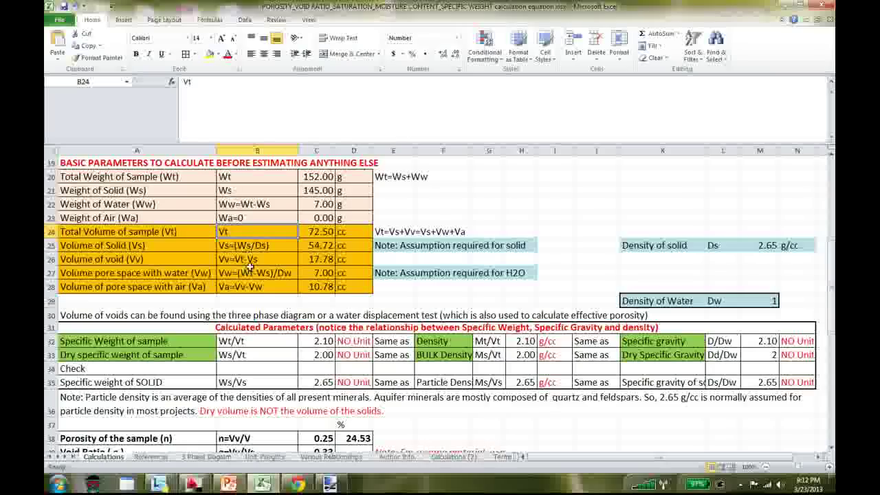
pyautogui.click(256, 259)
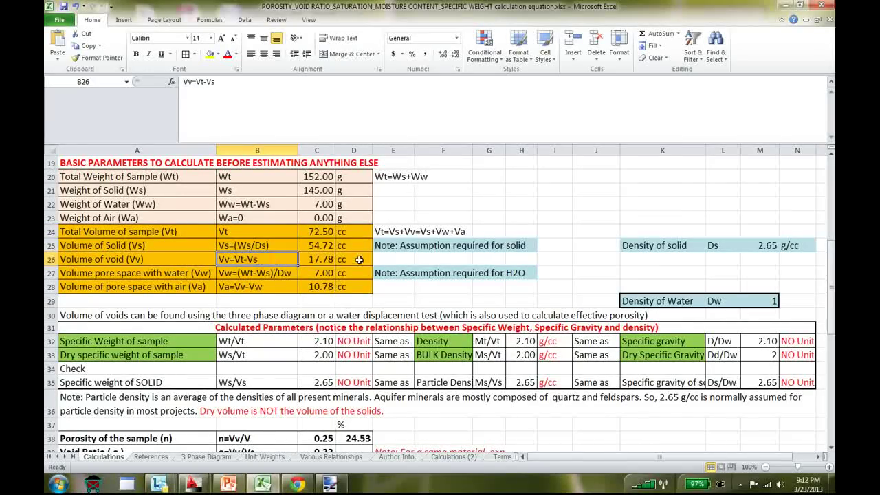
pyautogui.click(322, 259)
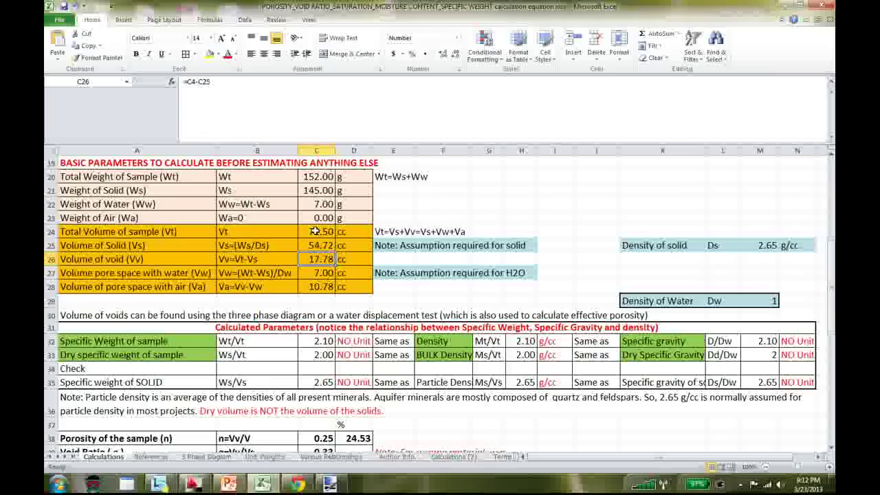
pyautogui.click(322, 246)
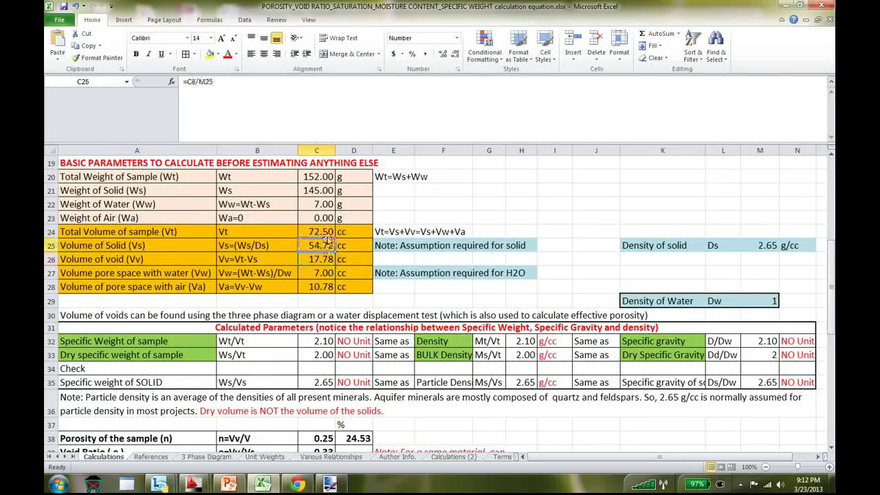
pyautogui.click(327, 234)
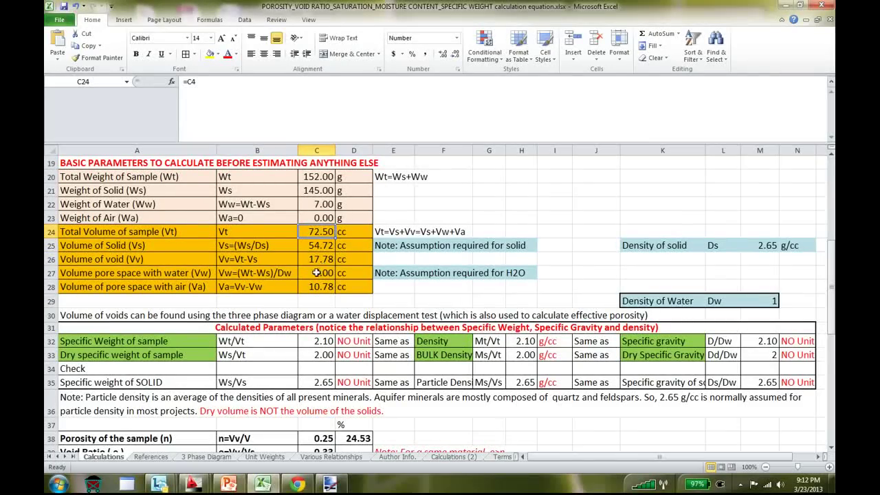
pyautogui.click(319, 264)
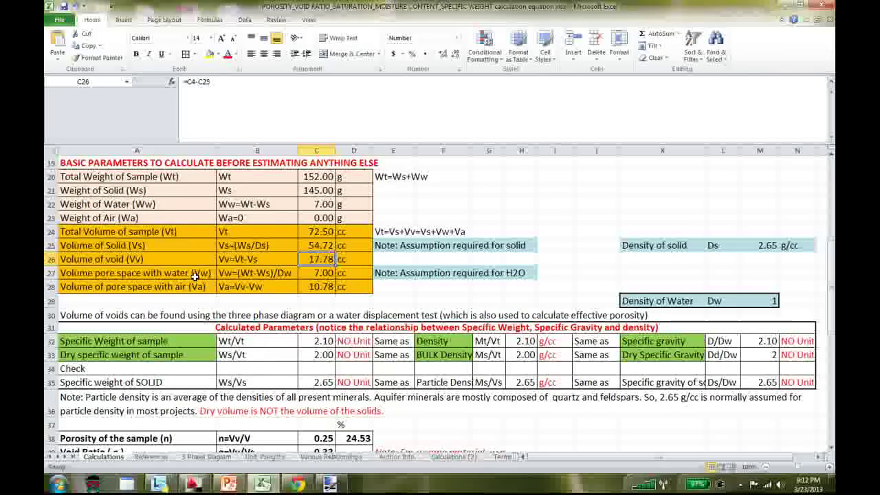
pyautogui.click(252, 274)
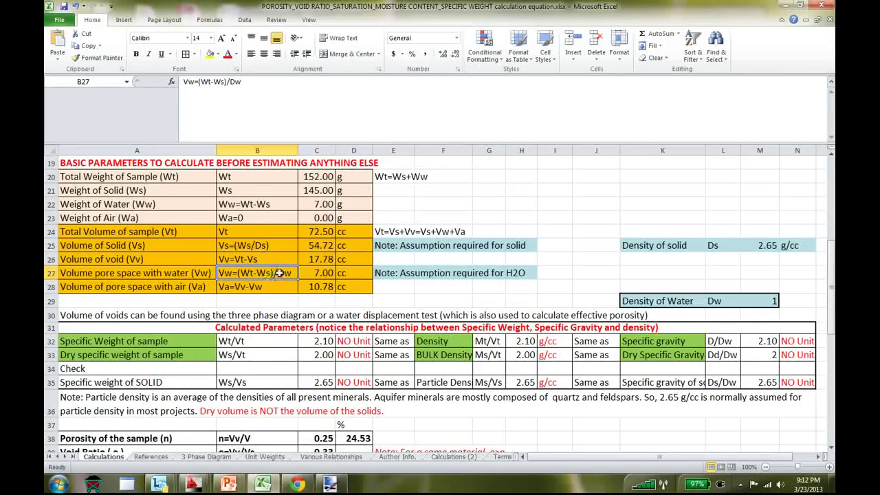
pyautogui.click(327, 273)
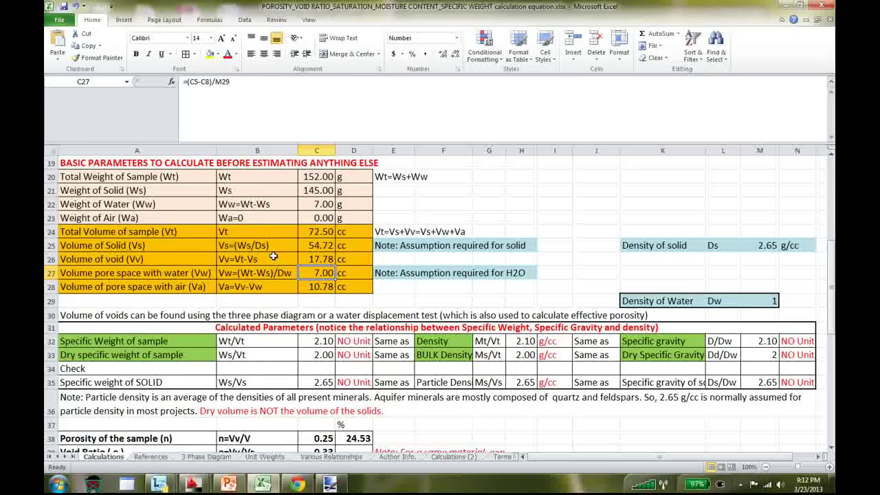
pyautogui.click(252, 273)
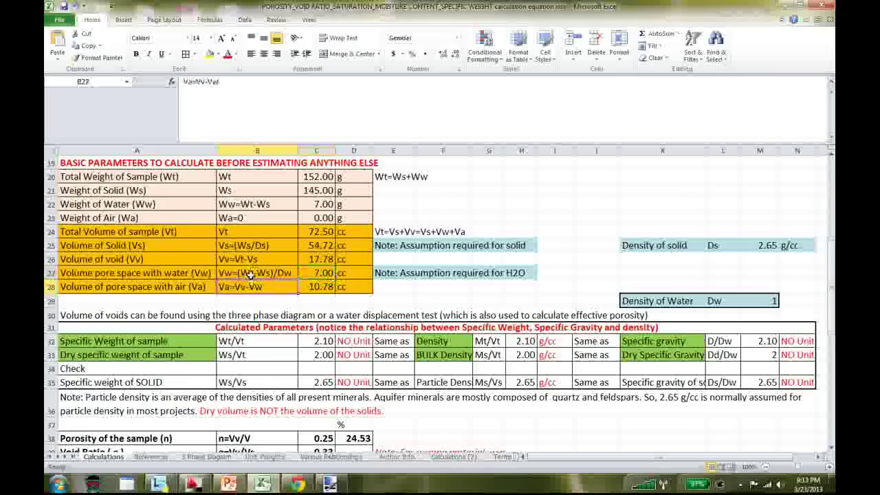
pyautogui.click(245, 286)
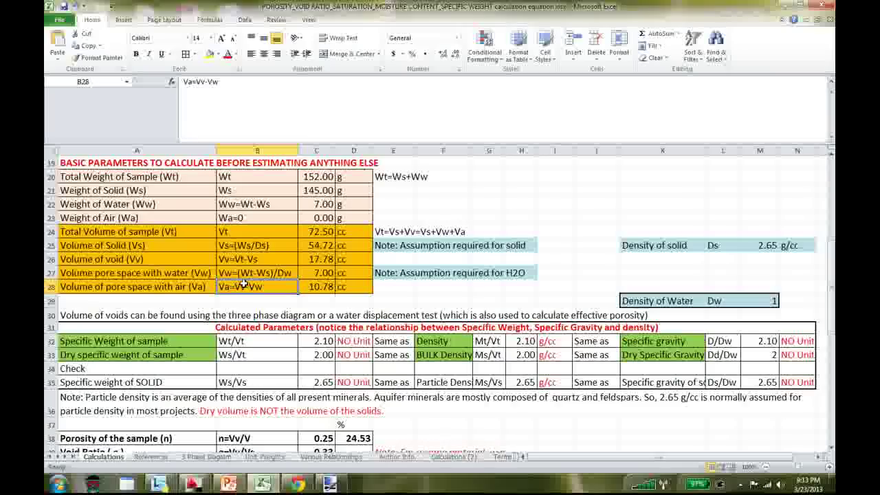
pyautogui.click(316, 259)
pyautogui.click(317, 274)
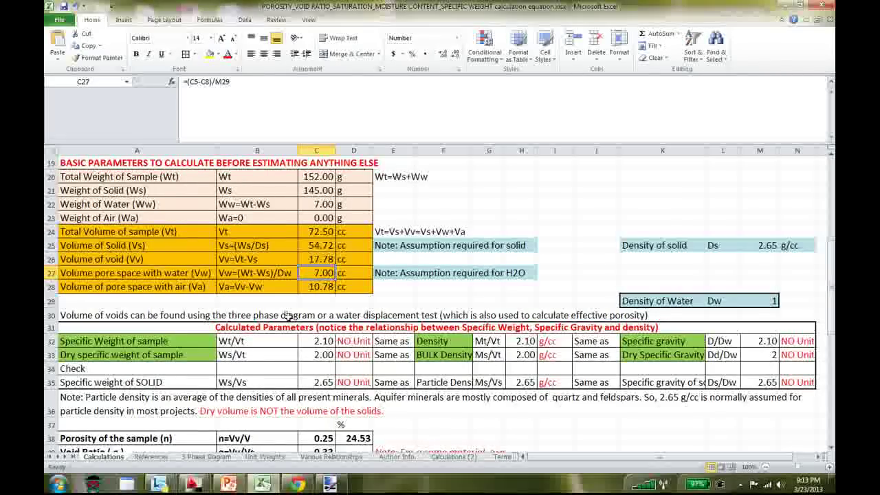
pyautogui.click(315, 290)
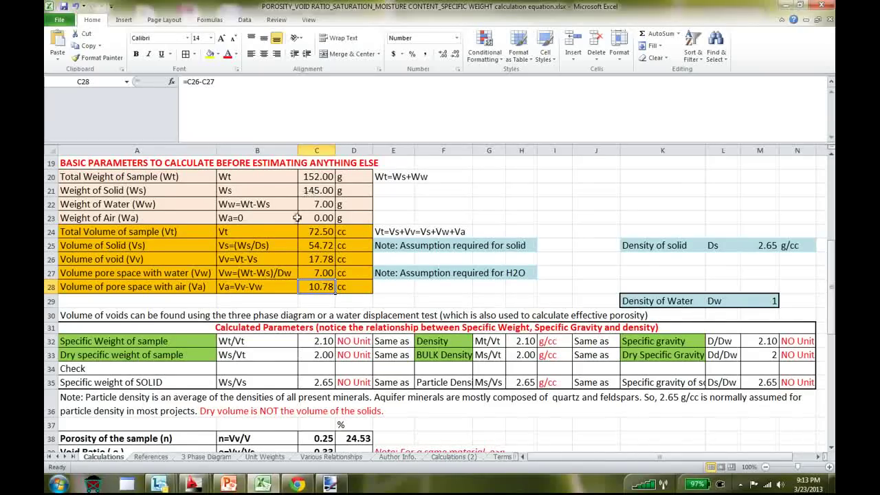
pyautogui.scroll(-1, 291, 274)
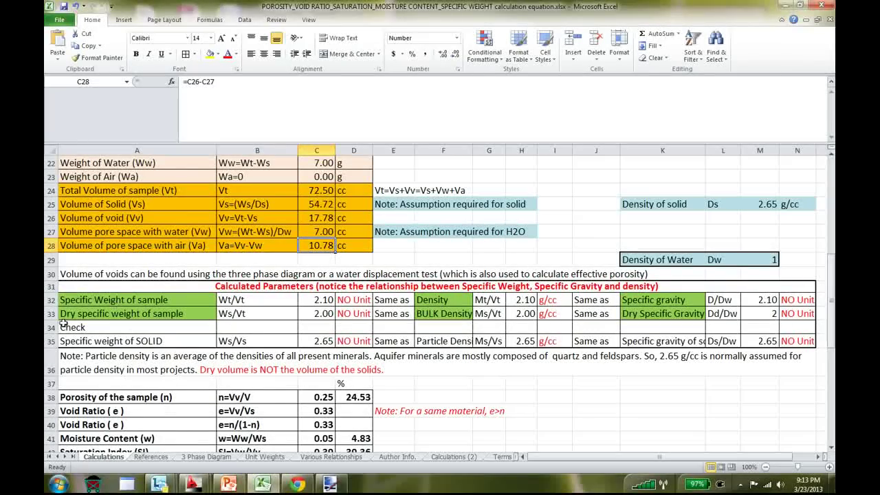
pyautogui.moveTo(354, 301); pyautogui.dragTo(355, 315)
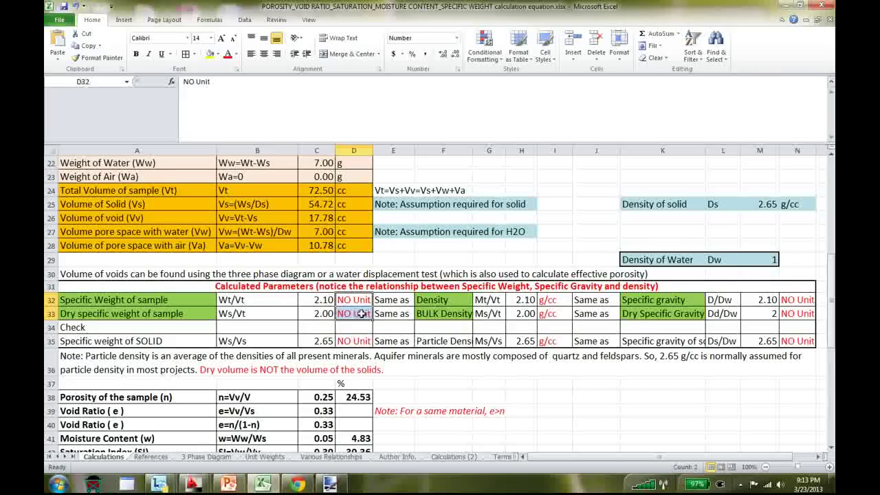
pyautogui.moveTo(593, 301); pyautogui.dragTo(592, 313)
pyautogui.moveTo(790, 300); pyautogui.dragTo(796, 314)
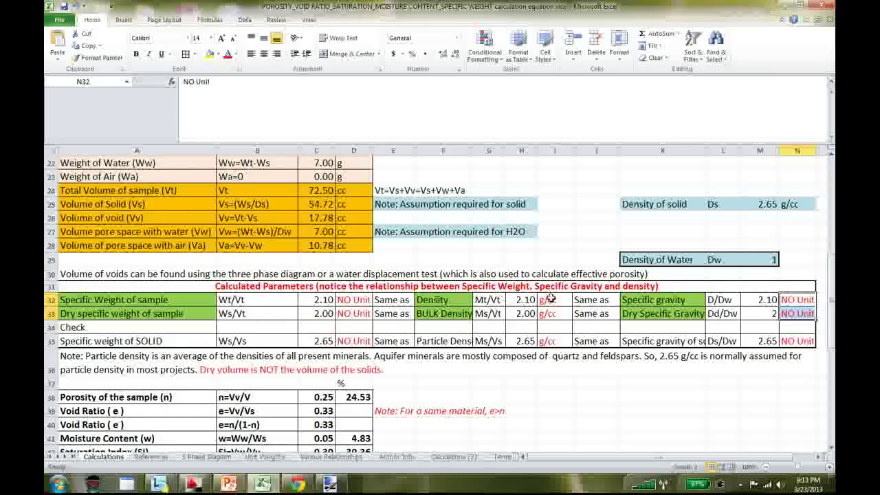
pyautogui.moveTo(551, 300); pyautogui.dragTo(555, 313)
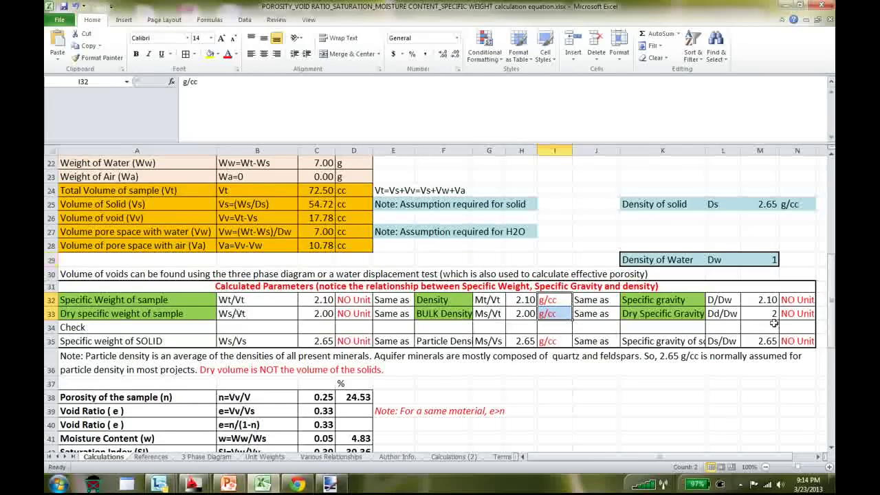
# Step: Change the B38 porosity expression from n=Vv/V to n=Vv/Vt
pyautogui.scroll(-2, 212, 251)
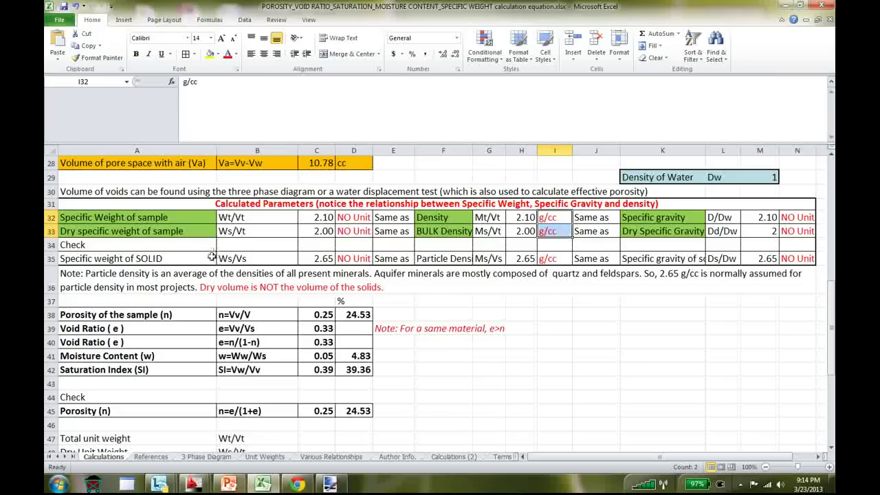
pyautogui.click(113, 315)
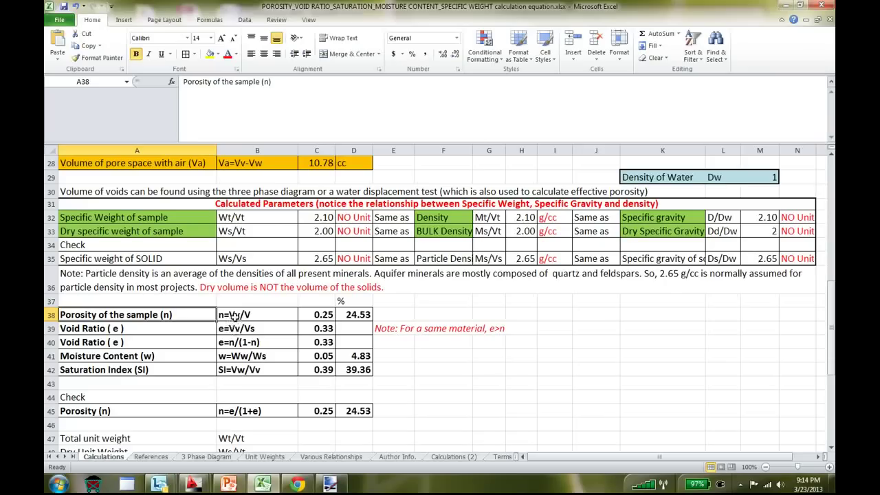
pyautogui.click(256, 316)
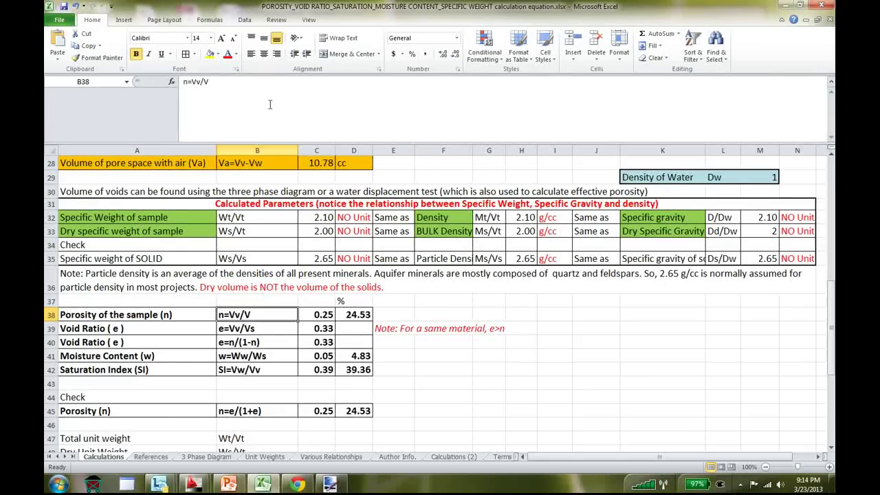
pyautogui.click(247, 85)
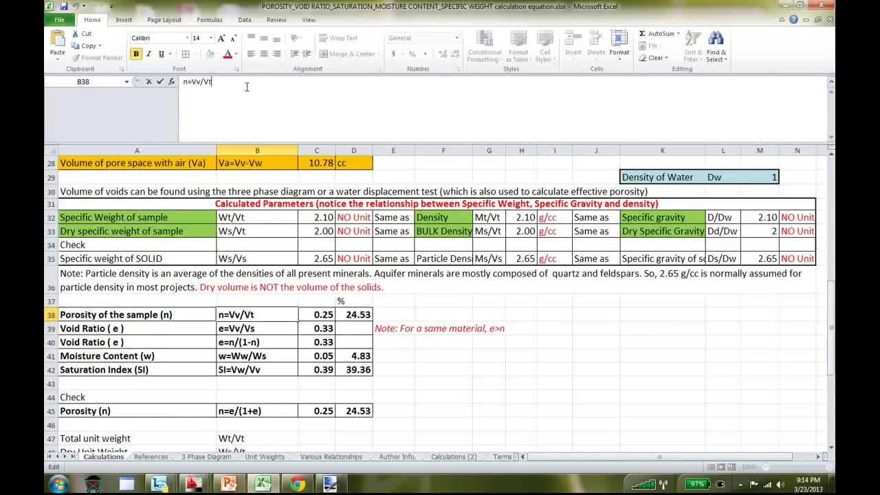
pyautogui.press('Return')
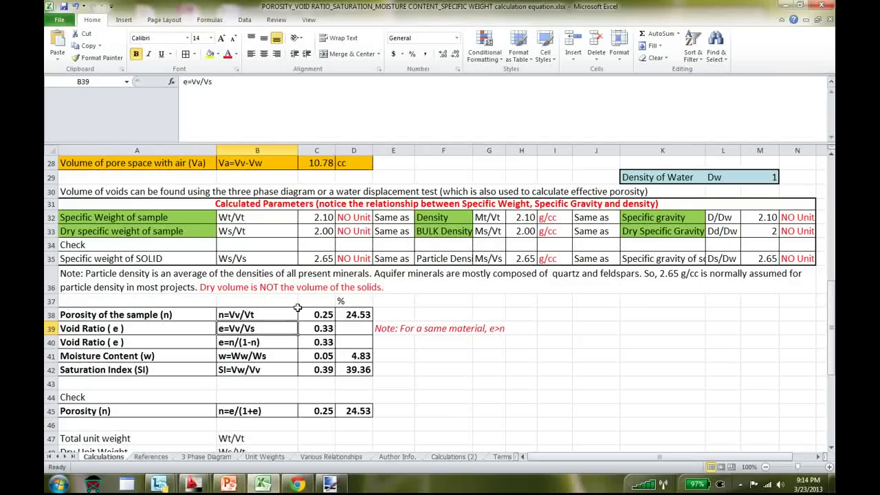
# Step: Check the C38 porosity formula against the void and total volume cells it references
pyautogui.click(303, 314)
pyautogui.scroll(4, 272, 268)
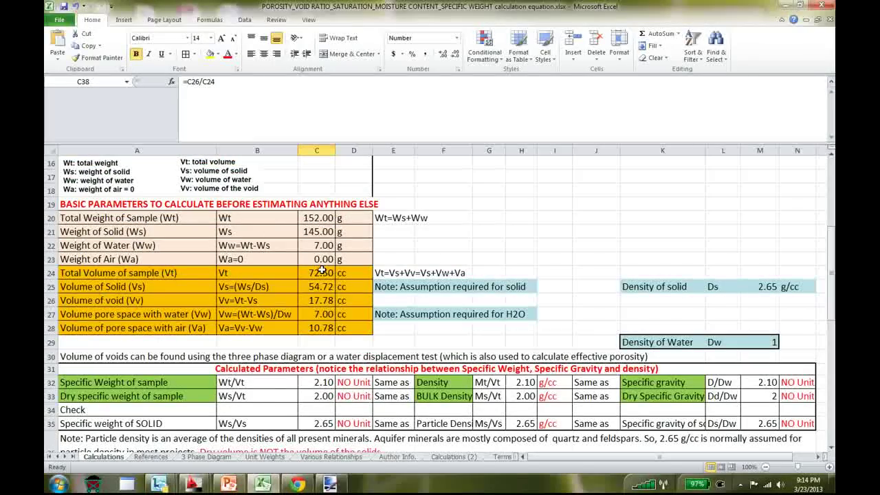
pyautogui.click(324, 302)
pyautogui.click(334, 270)
pyautogui.scroll(-4, 430, 283)
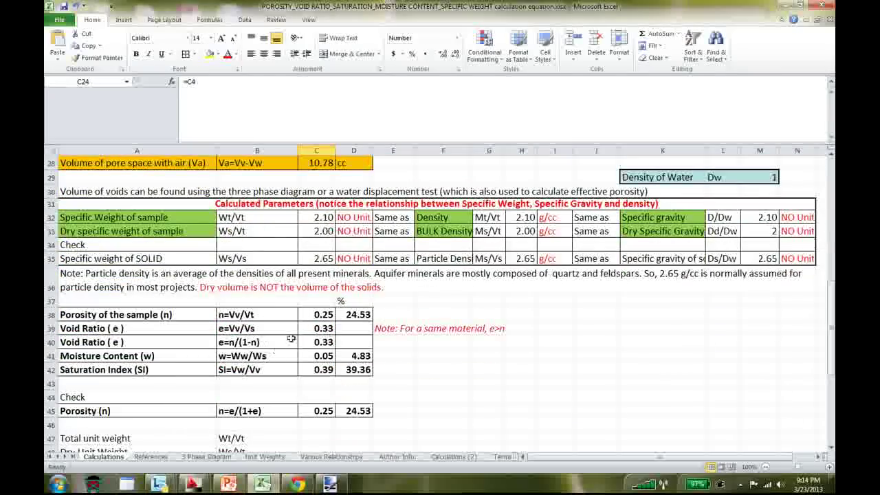
pyautogui.click(324, 314)
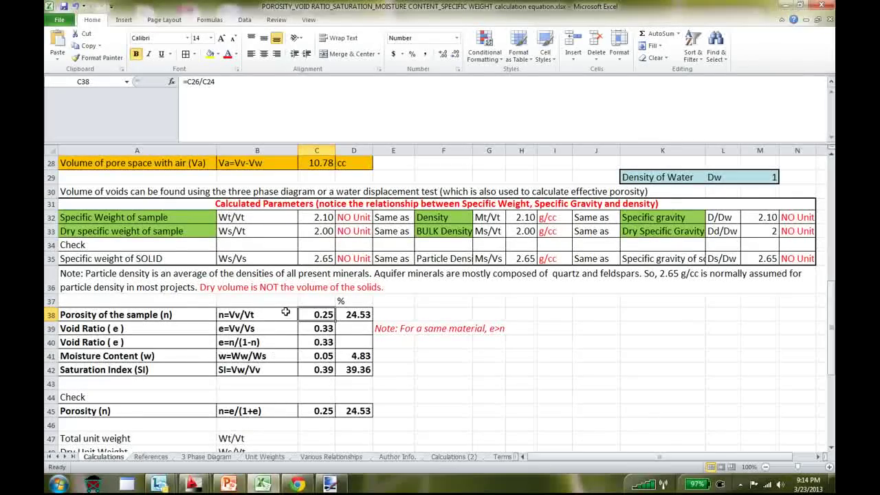
# Step: Verify the 0.33 void ratio from e=Vv/Vs and the alternative e=n/(1-n)
pyautogui.click(328, 329)
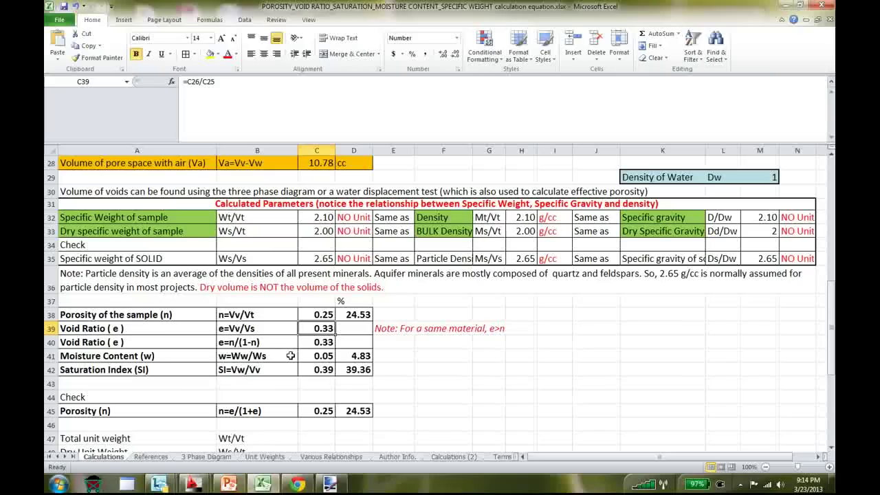
pyautogui.scroll(4, 180, 289)
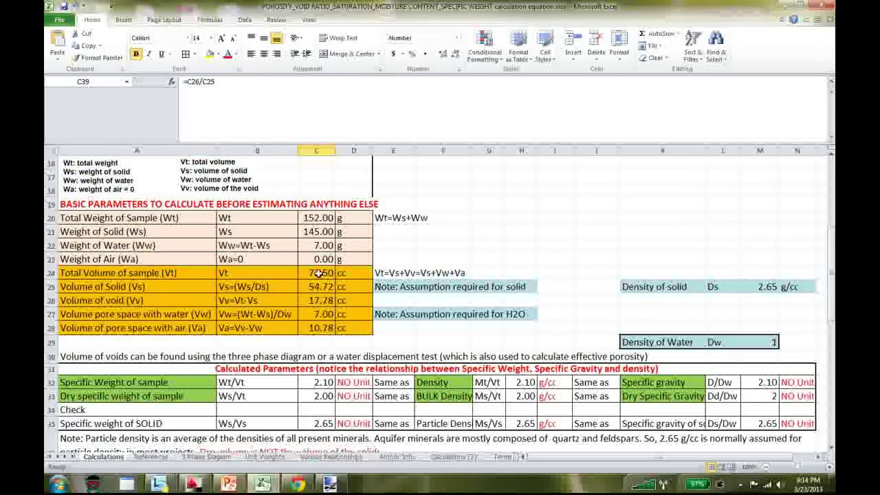
pyautogui.scroll(-3, 323, 301)
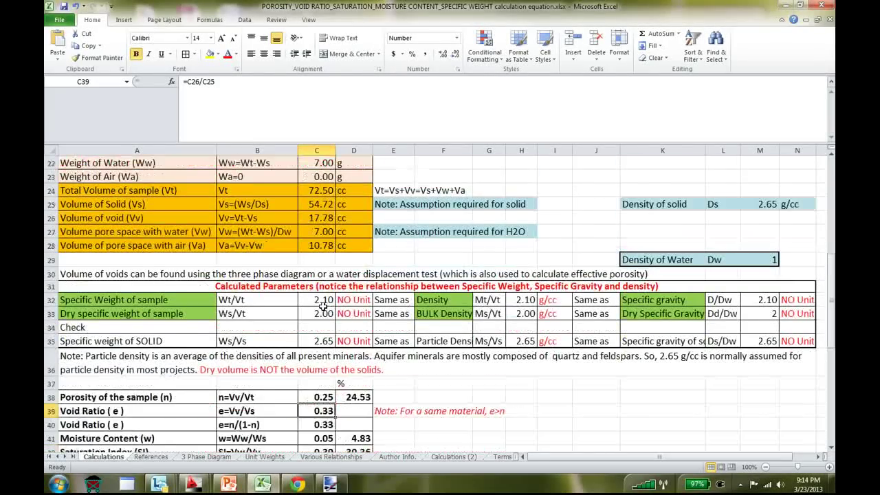
pyautogui.scroll(3, 284, 304)
pyautogui.click(318, 301)
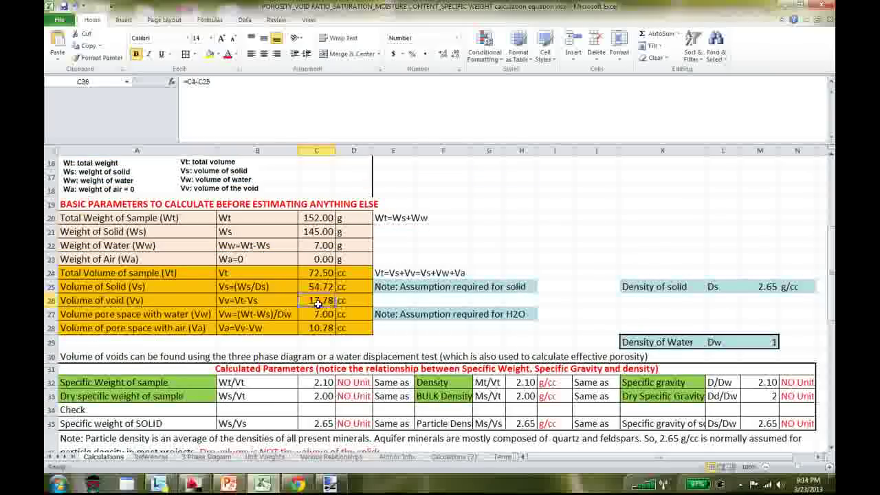
pyautogui.click(315, 288)
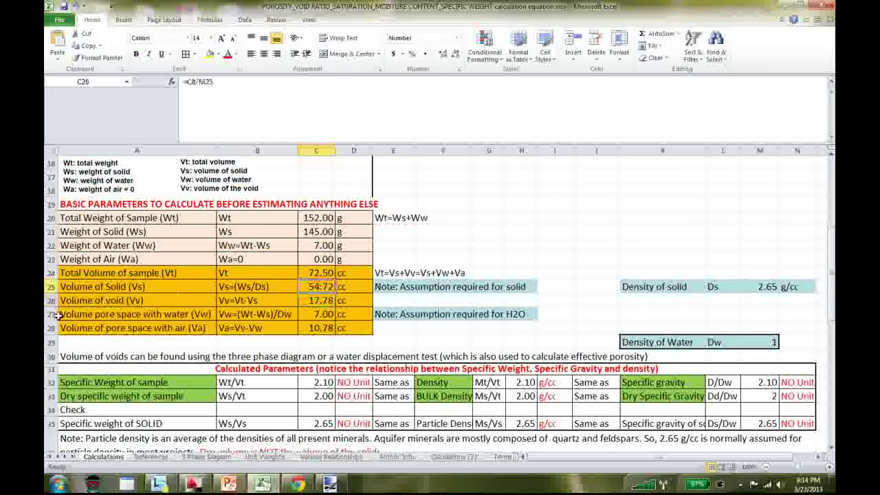
pyautogui.scroll(-5, 318, 294)
pyautogui.click(327, 287)
pyautogui.click(237, 301)
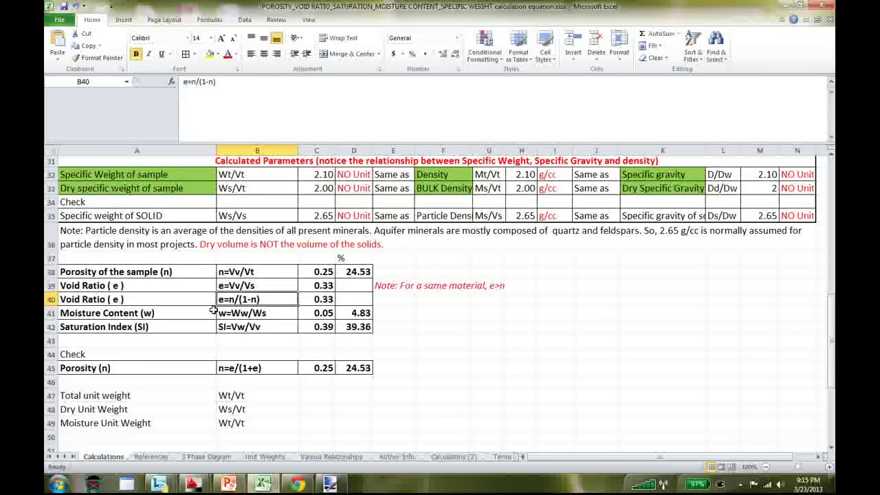
pyautogui.click(331, 299)
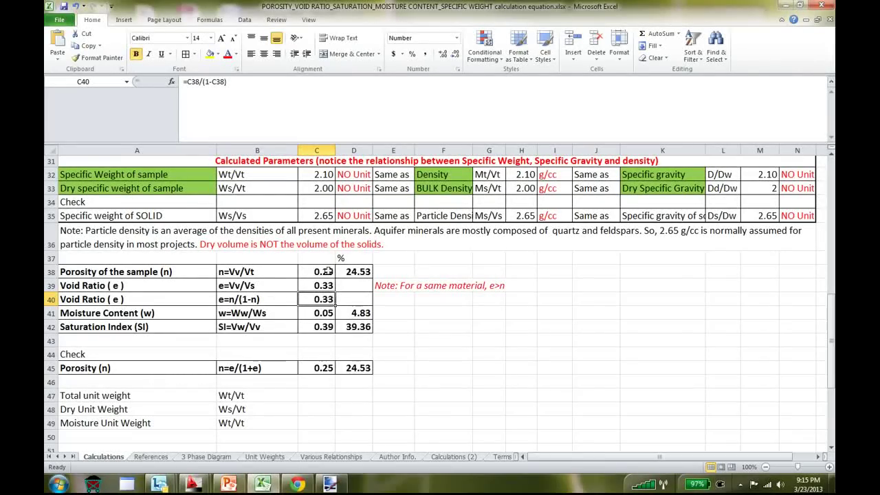
pyautogui.click(396, 289)
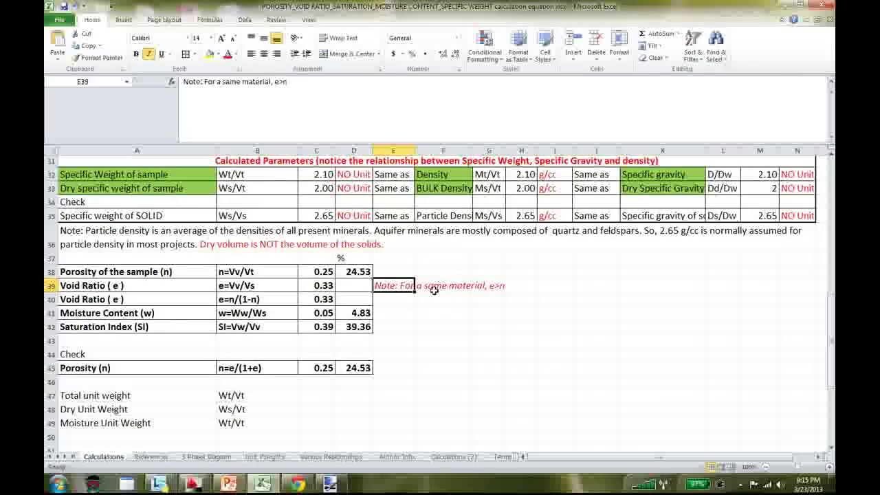
pyautogui.click(326, 314)
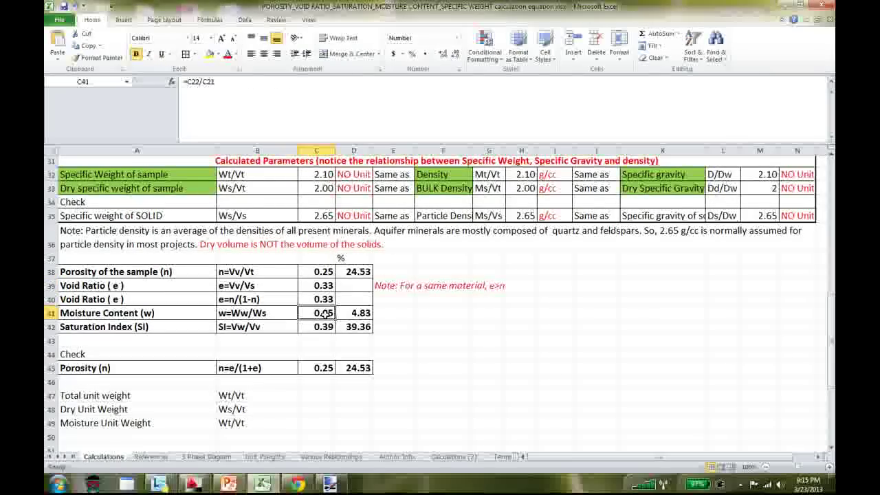
pyautogui.scroll(3, 329, 337)
pyautogui.scroll(2, 329, 341)
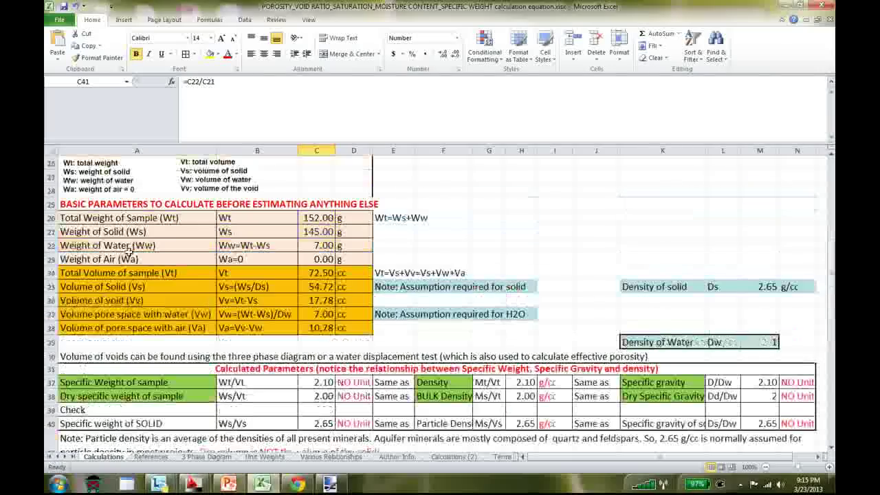
pyautogui.click(318, 246)
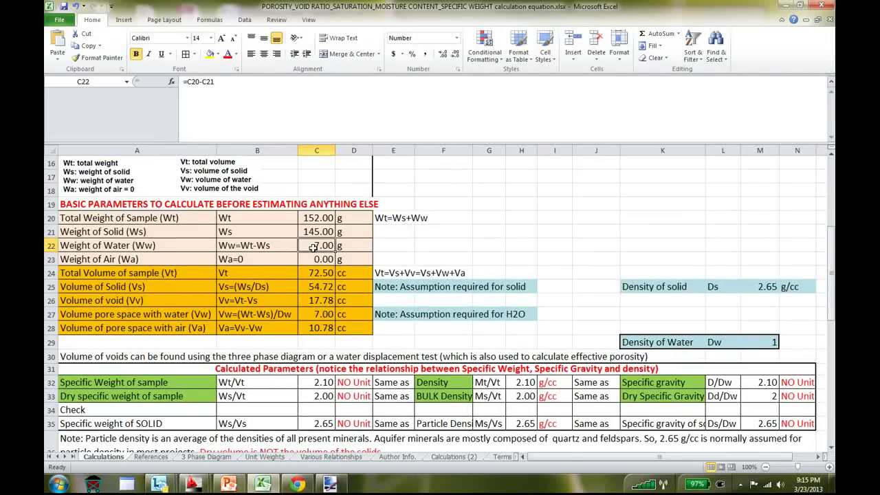
pyautogui.click(317, 231)
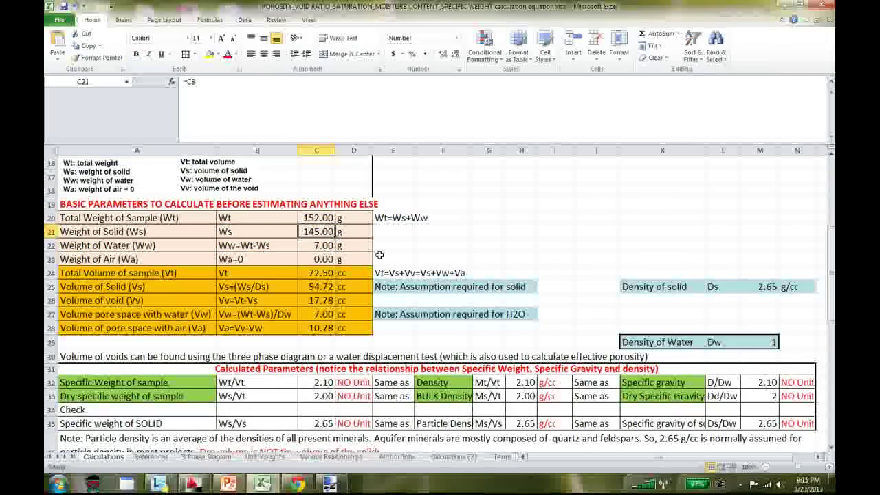
pyautogui.scroll(-4, 341, 303)
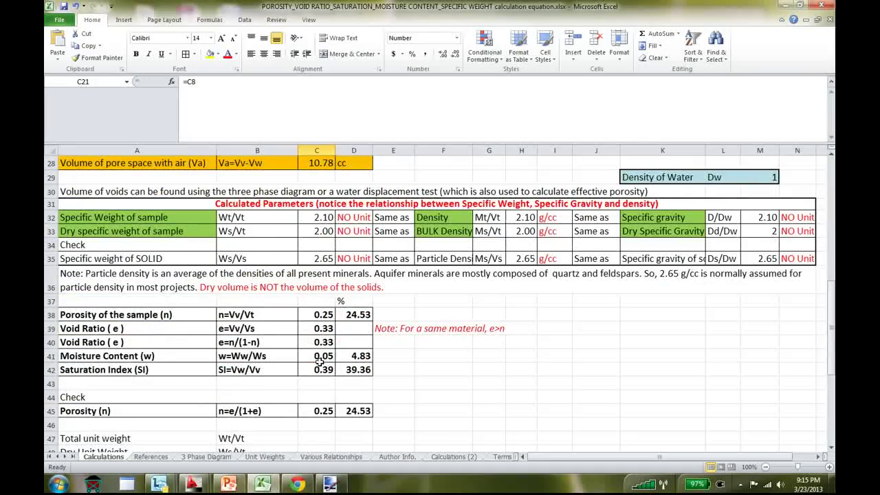
pyautogui.scroll(-1, 333, 340)
pyautogui.click(350, 301)
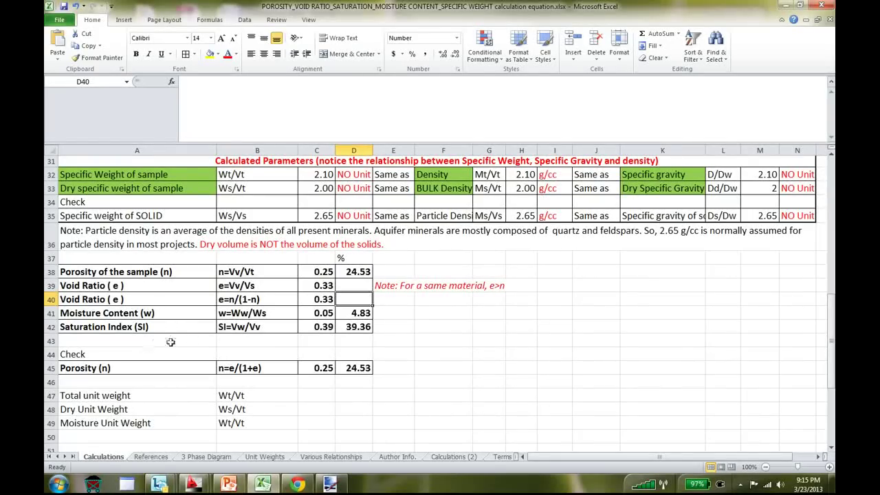
pyautogui.click(241, 328)
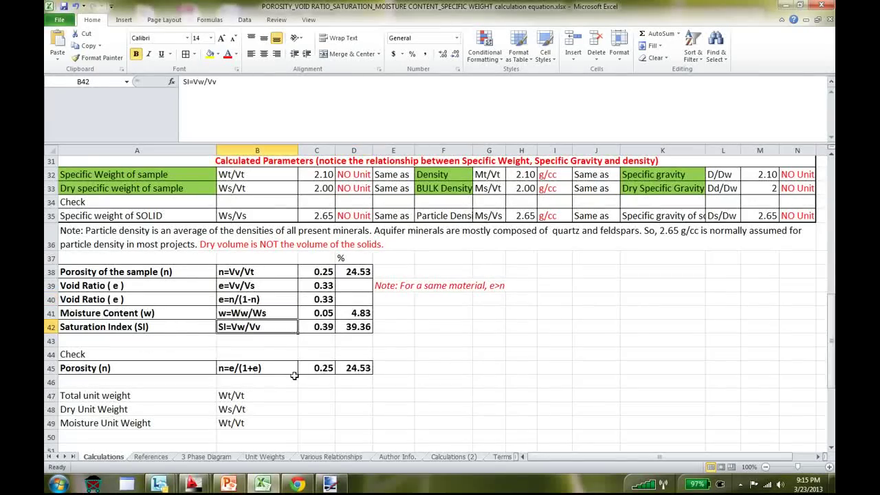
pyautogui.scroll(6, 294, 376)
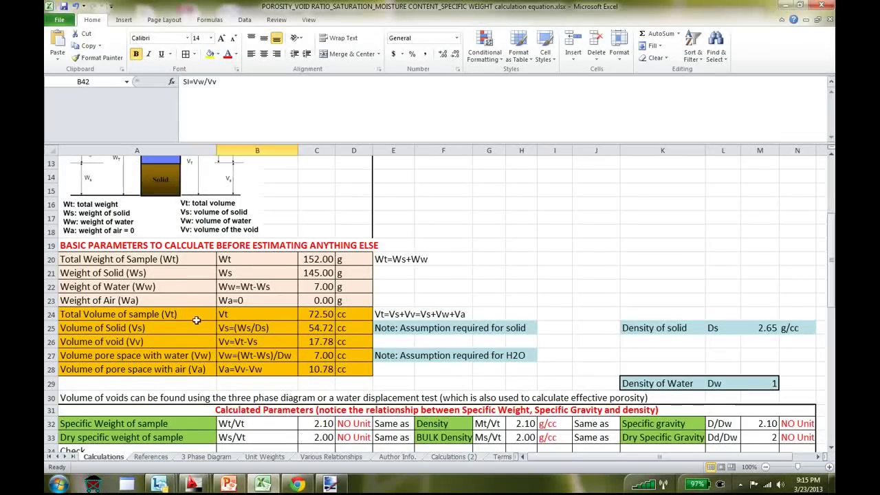
pyautogui.click(331, 358)
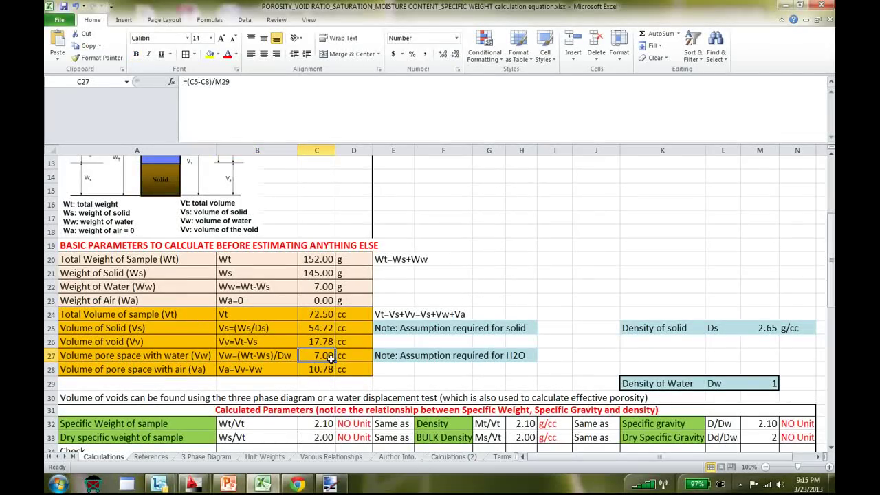
pyautogui.click(325, 341)
pyautogui.scroll(-6, 212, 395)
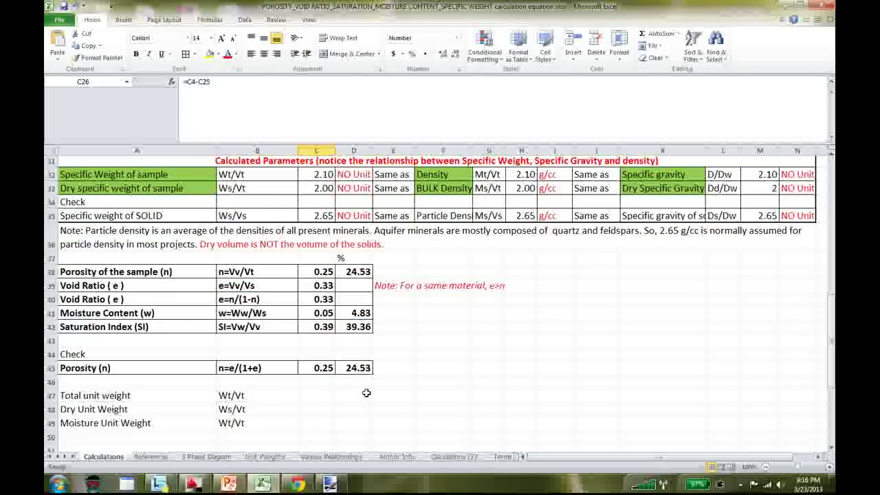
pyautogui.scroll(-2, 366, 393)
pyautogui.scroll(5, 367, 393)
pyautogui.scroll(-3, 366, 393)
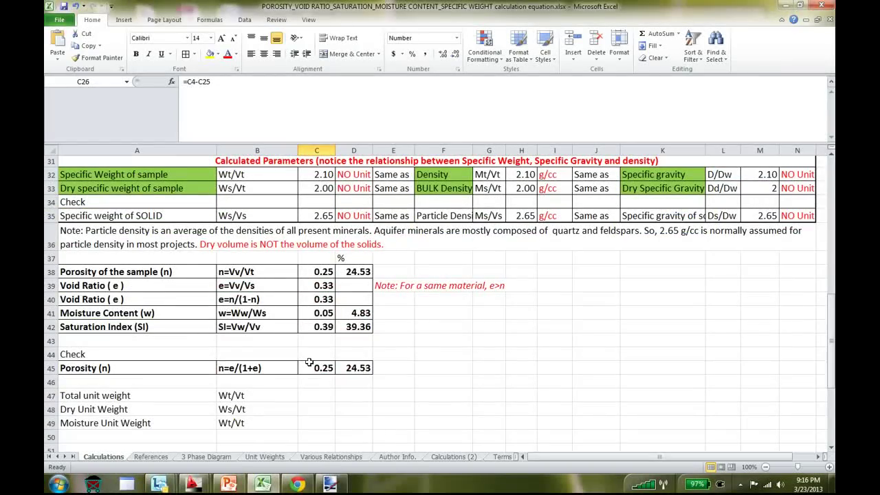
pyautogui.click(106, 368)
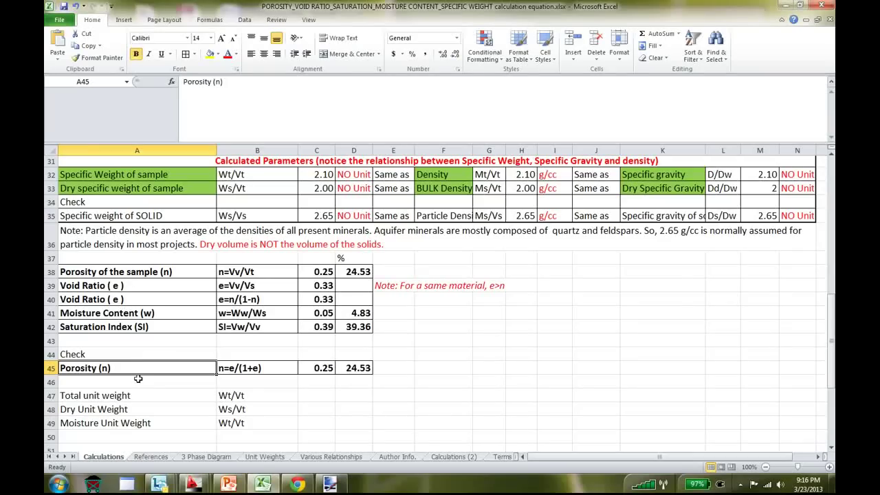
pyautogui.click(245, 370)
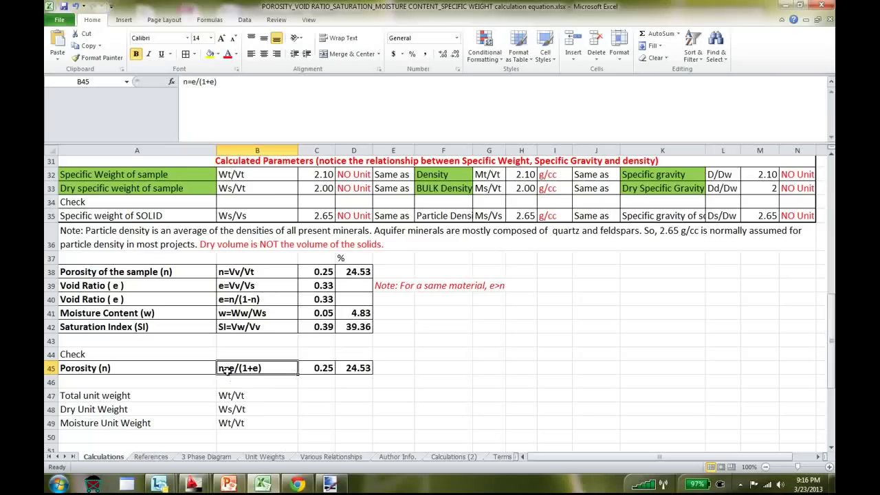
pyautogui.click(331, 369)
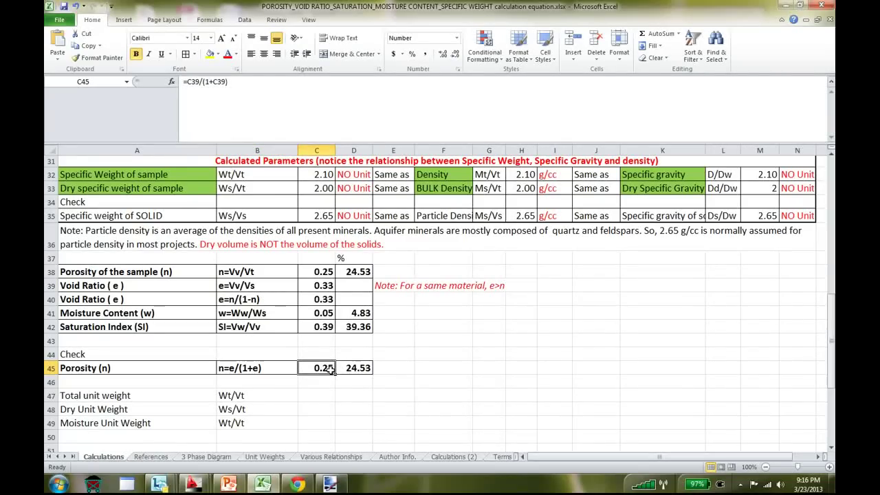
pyautogui.click(274, 370)
pyautogui.scroll(-4, 273, 370)
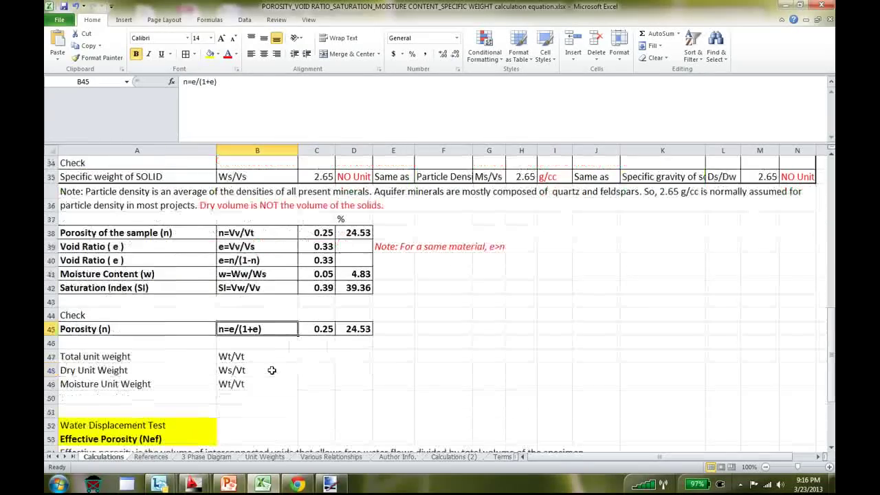
pyautogui.scroll(-2, 272, 370)
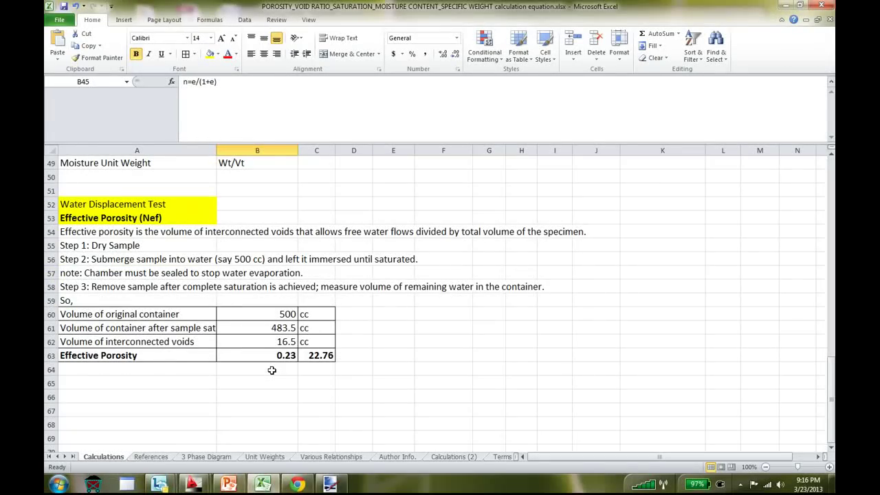
pyautogui.scroll(16, 273, 356)
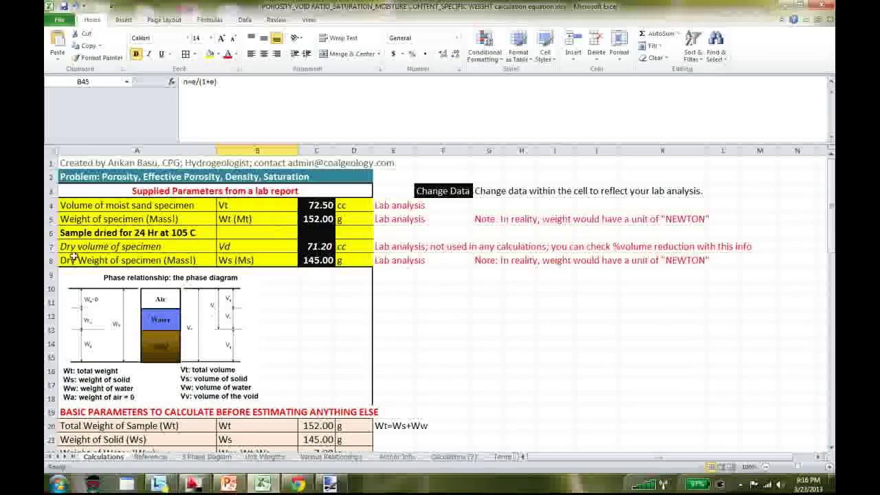
pyautogui.scroll(-14, 187, 319)
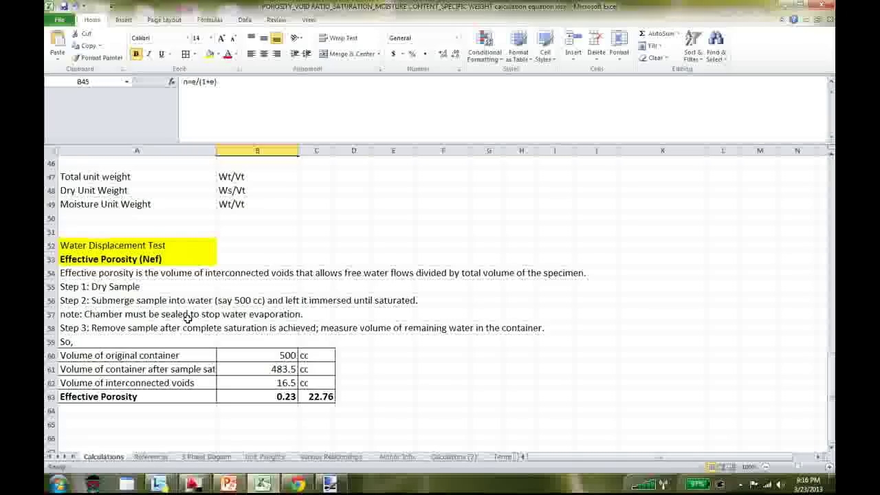
pyautogui.click(151, 245)
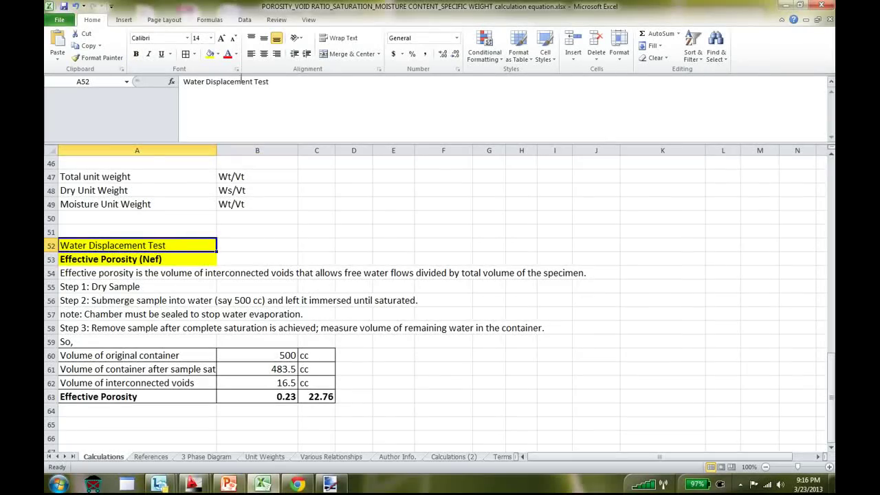
# Step: Fill the A52 Water Displacement Test heading light blue and make it bold
pyautogui.click(218, 54)
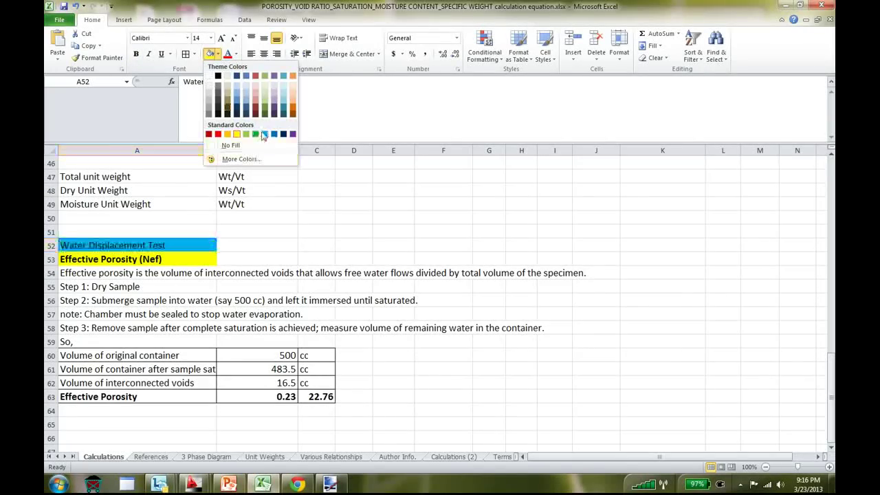
pyautogui.click(264, 133)
pyautogui.click(137, 55)
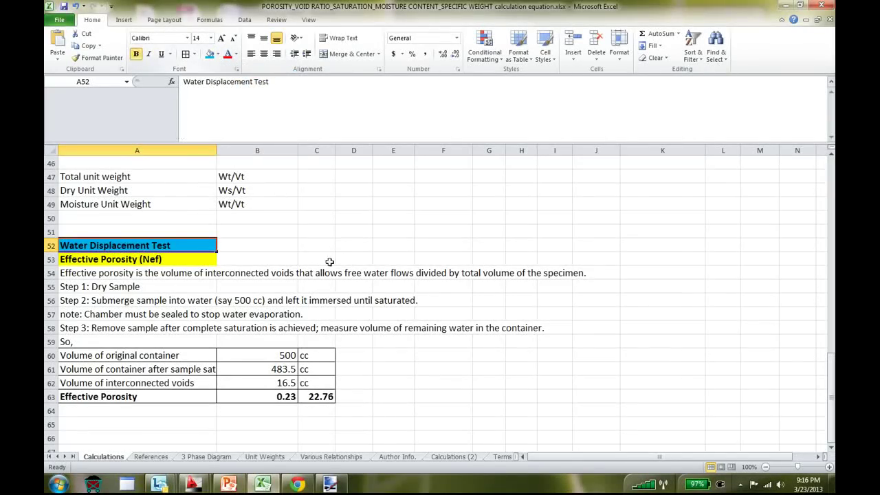
pyautogui.click(341, 248)
pyautogui.click(186, 242)
# Step: Read the Effective Porosity test steps down to the 500 cc original container volume
pyautogui.click(184, 262)
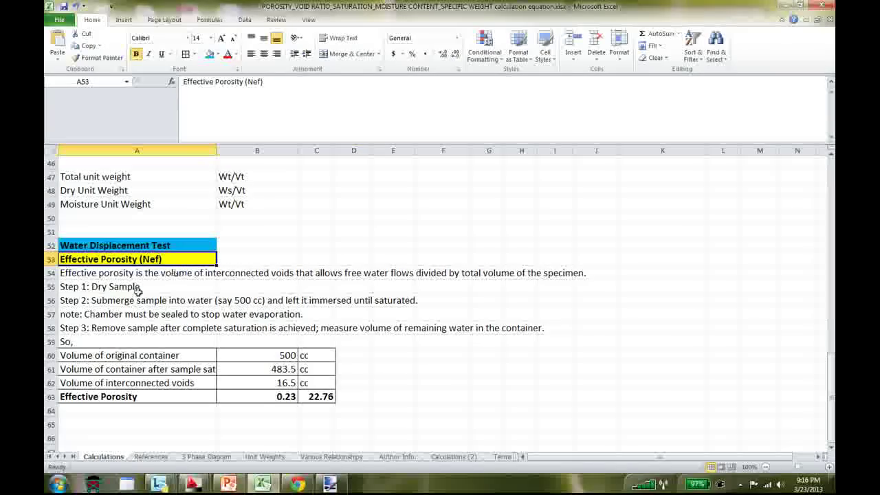
pyautogui.click(79, 290)
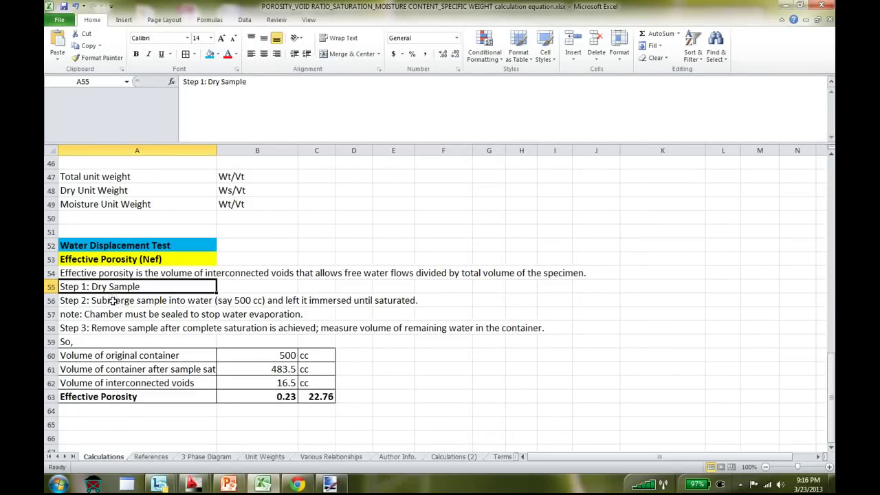
pyautogui.click(112, 303)
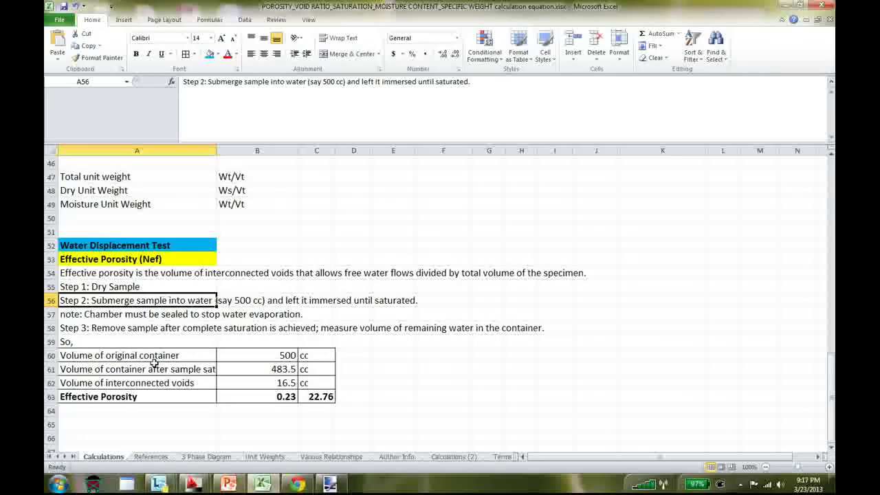
pyautogui.click(78, 311)
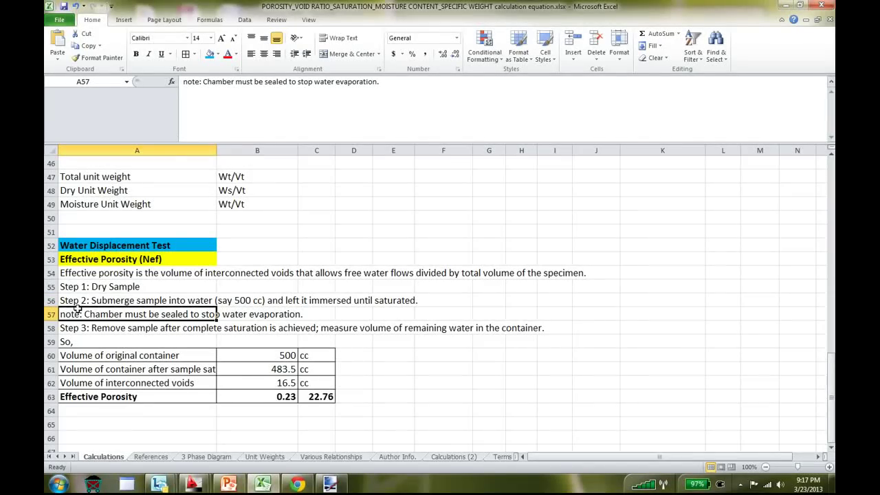
pyautogui.click(77, 329)
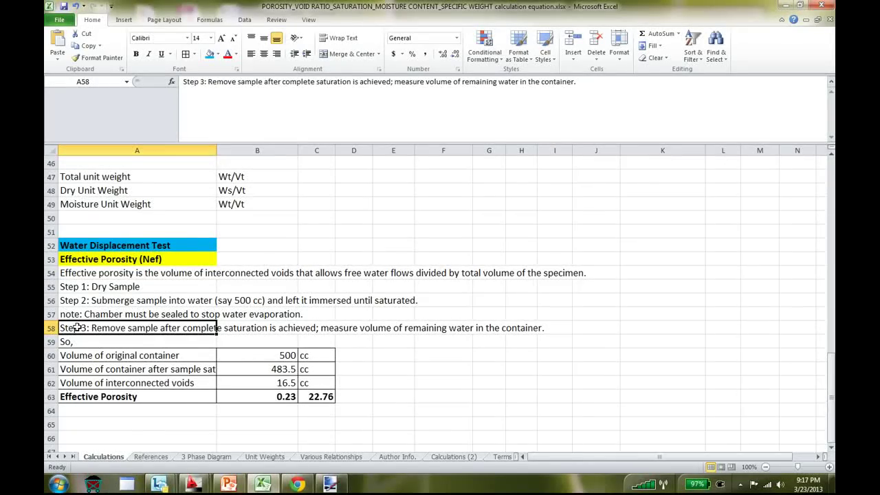
pyautogui.click(240, 354)
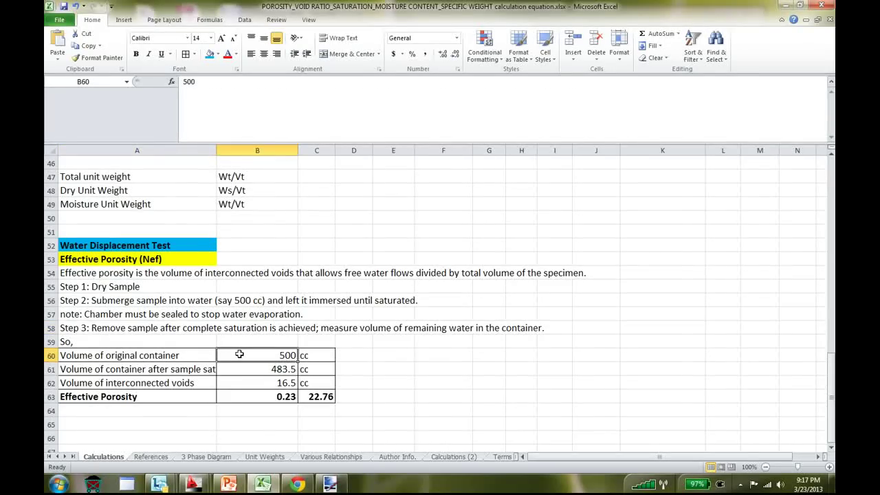
pyautogui.click(288, 369)
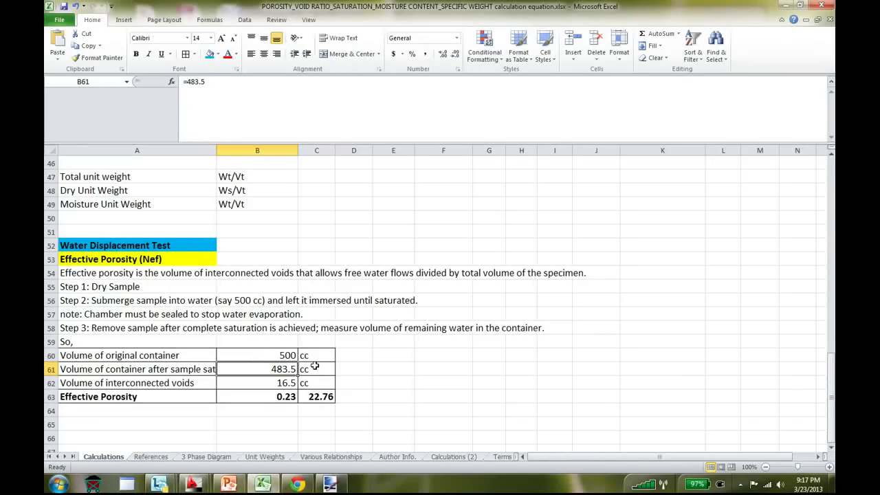
pyautogui.click(283, 386)
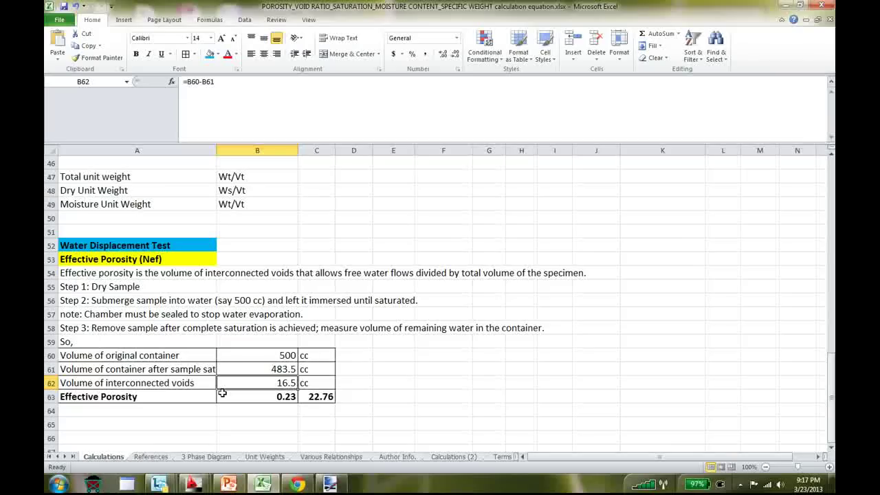
pyautogui.click(273, 394)
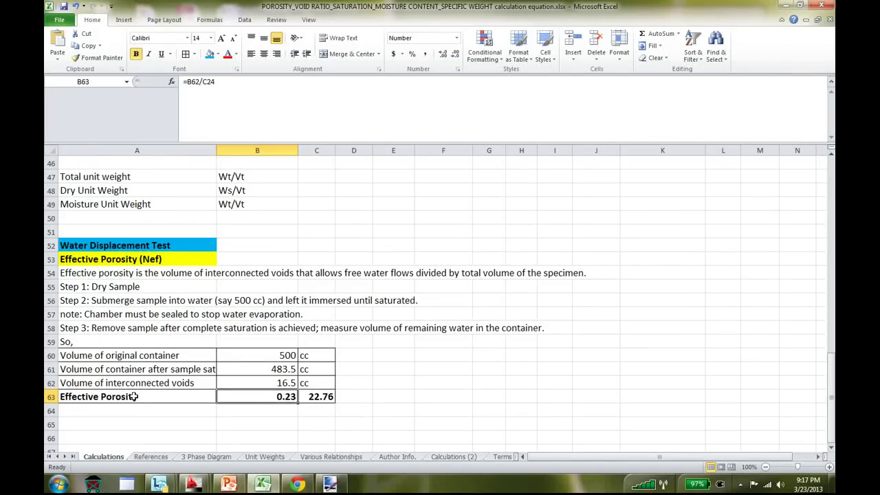
pyautogui.click(134, 397)
pyautogui.click(273, 383)
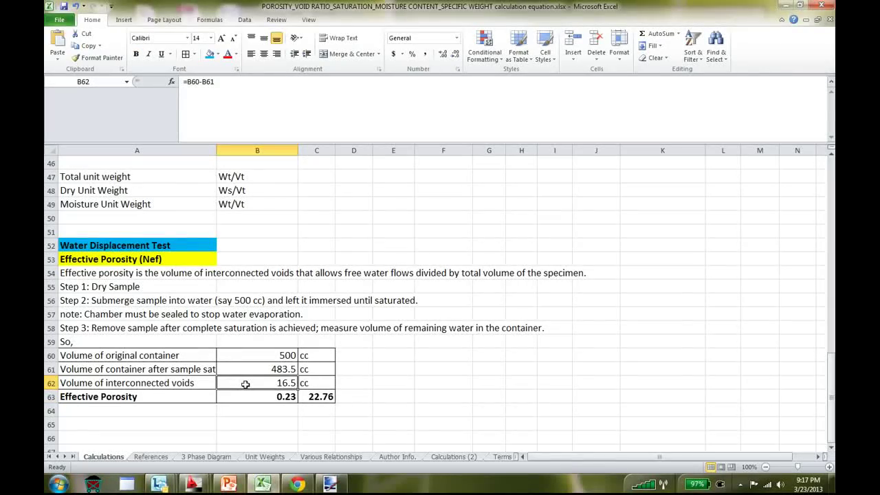
pyautogui.scroll(15, 245, 383)
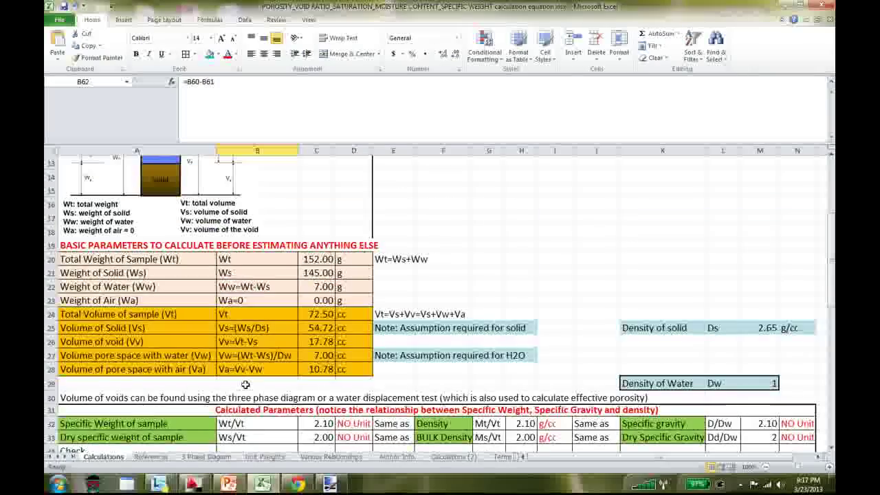
pyautogui.click(316, 206)
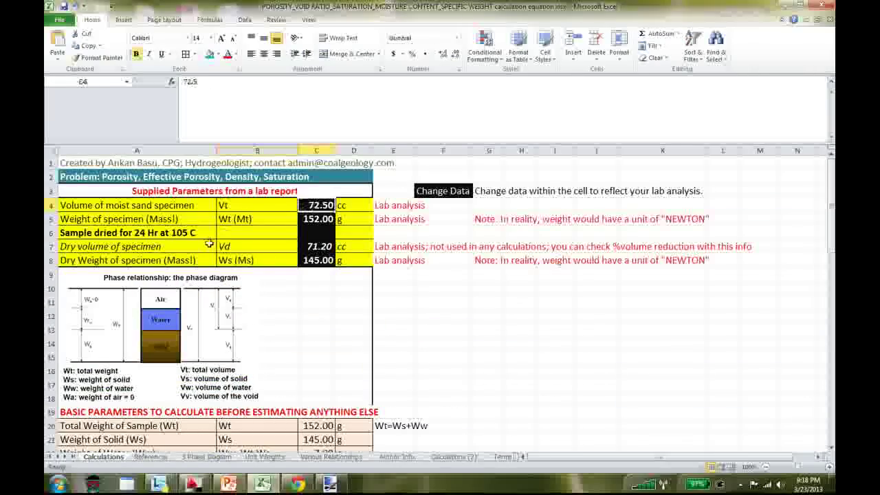
pyautogui.scroll(-11, 206, 245)
pyautogui.scroll(-8, 206, 246)
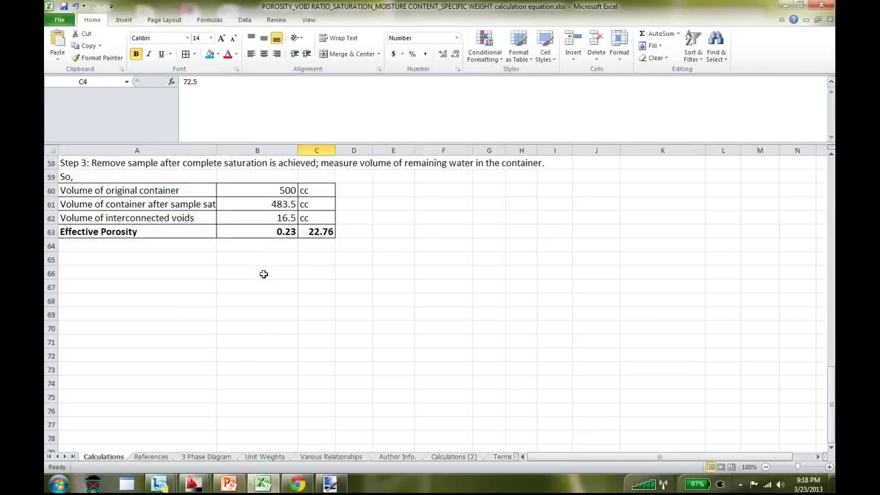
pyautogui.scroll(2, 264, 275)
pyautogui.click(275, 315)
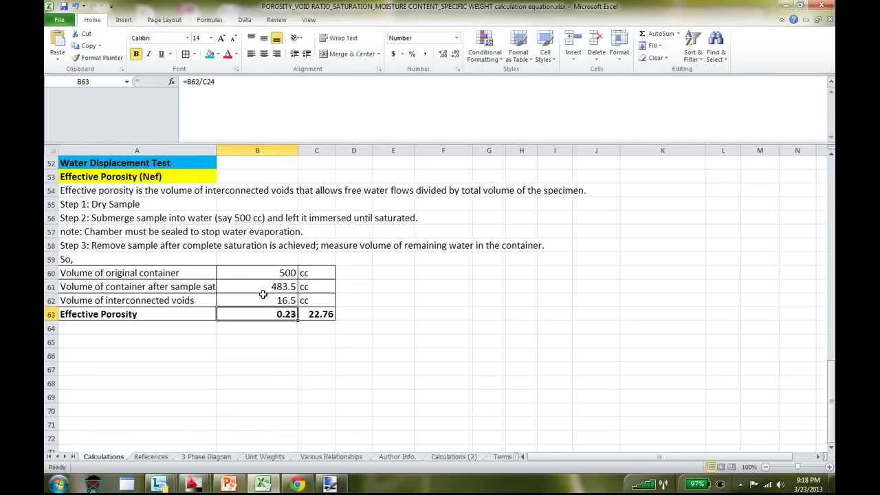
pyautogui.click(316, 318)
pyautogui.press('Return')
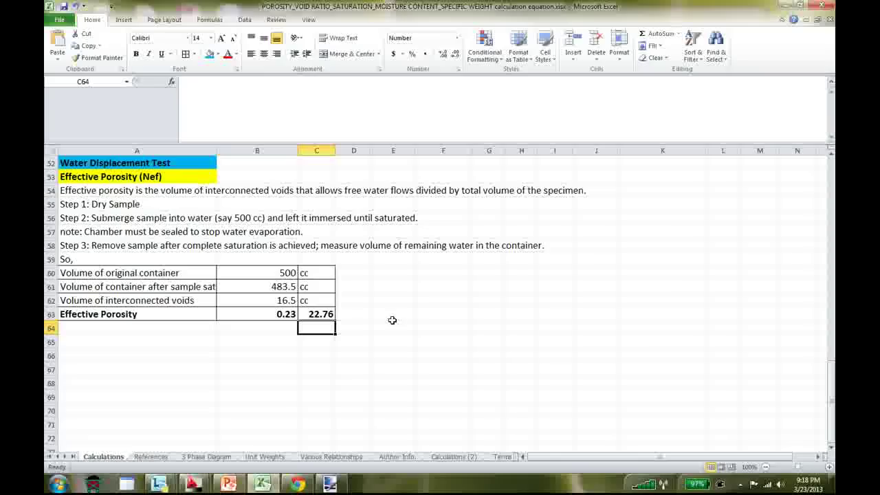
pyautogui.scroll(3, 237, 352)
pyautogui.scroll(-2, 234, 372)
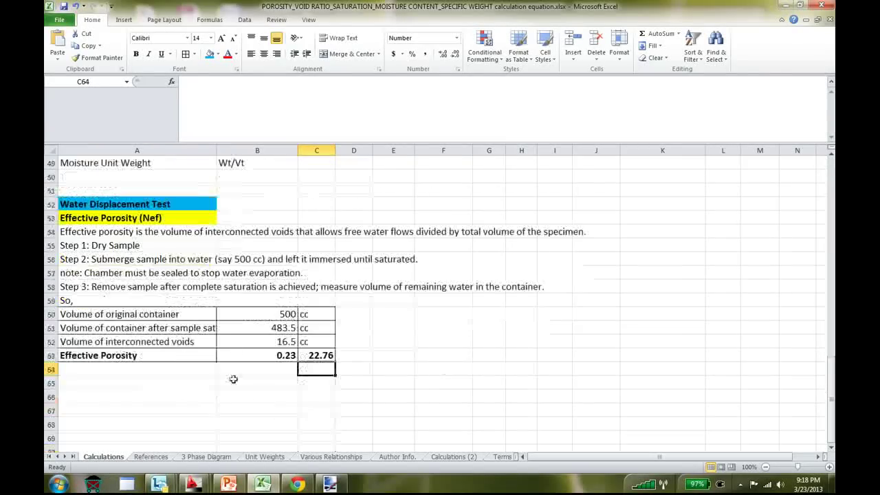
pyautogui.scroll(4, 263, 395)
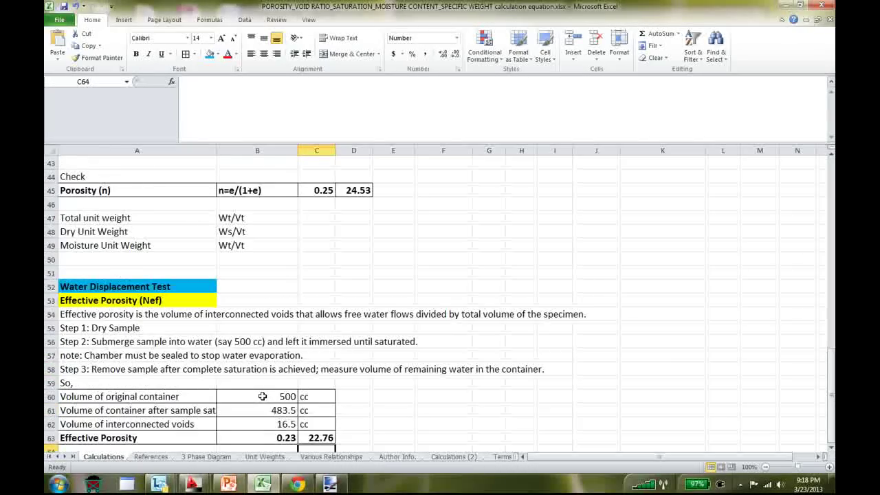
pyautogui.scroll(2, 262, 397)
pyautogui.click(354, 327)
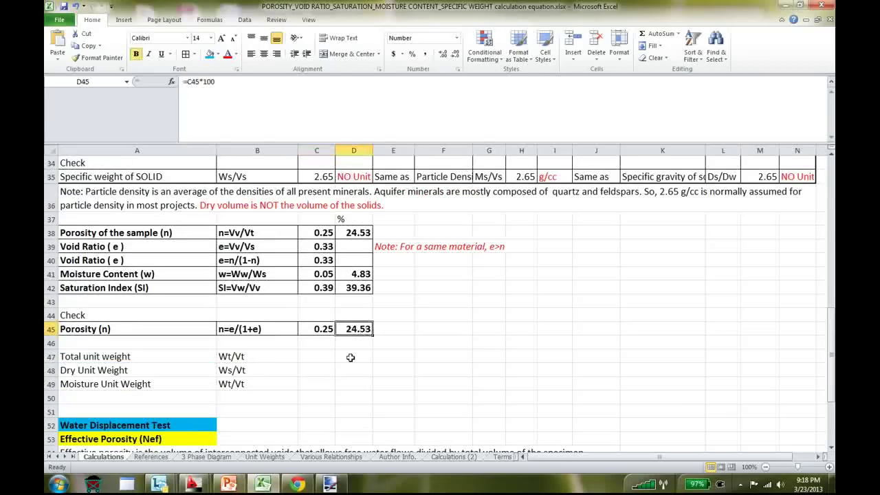
pyautogui.scroll(-8, 350, 358)
pyautogui.click(83, 275)
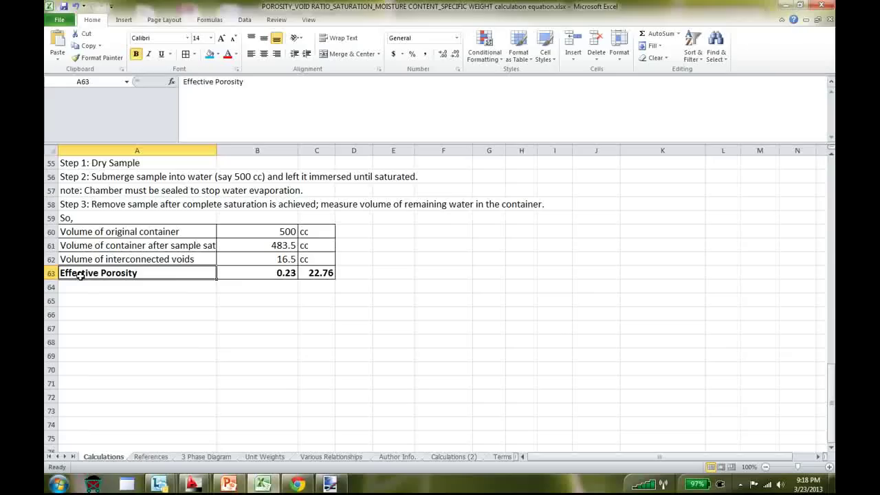
pyautogui.click(328, 273)
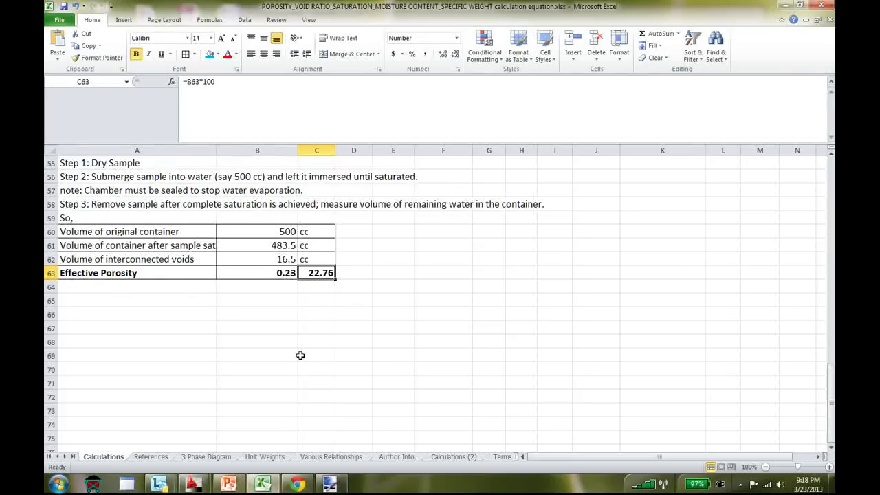
pyautogui.scroll(10, 298, 354)
pyautogui.scroll(8, 301, 356)
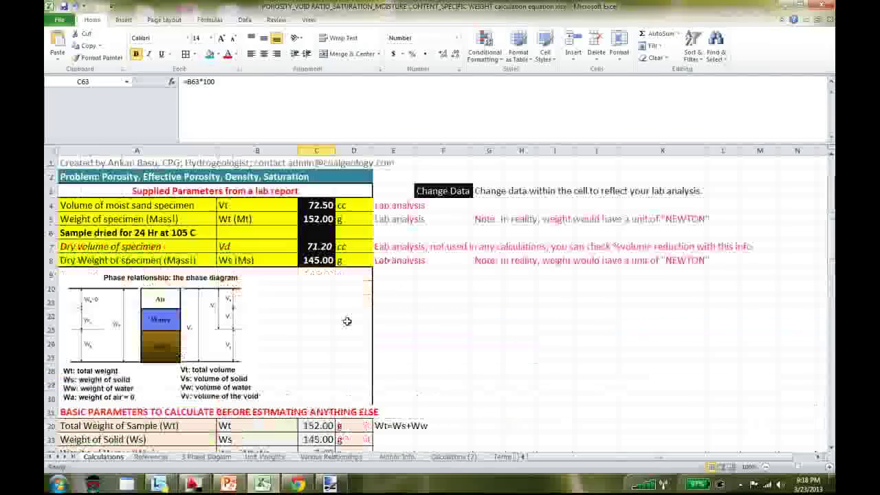
pyautogui.scroll(-9, 345, 323)
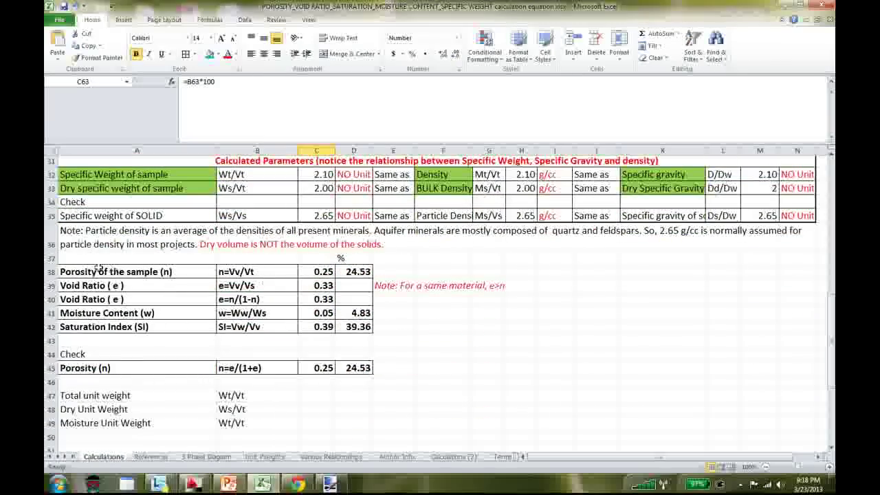
# Step: Browse the References sheet's links and the 3 Phase Diagram sheet
pyautogui.click(154, 460)
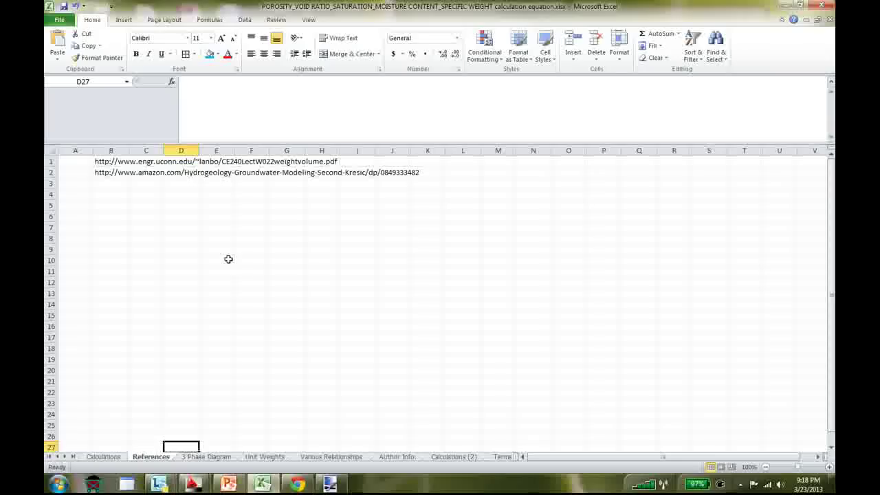
pyautogui.click(105, 162)
pyautogui.click(104, 176)
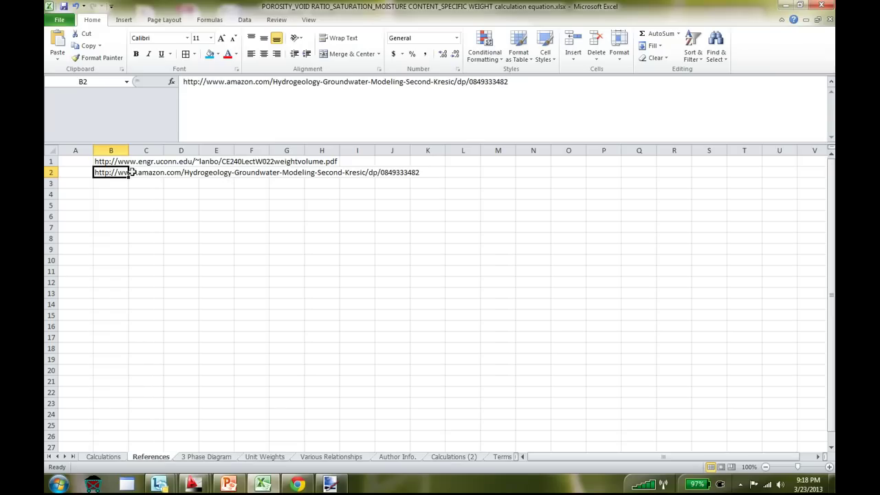
pyautogui.click(201, 457)
pyautogui.scroll(-9, 210, 347)
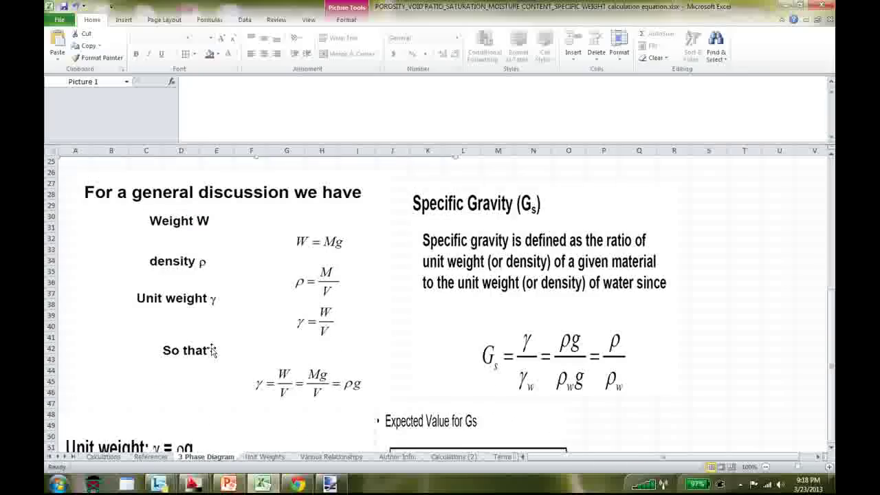
pyautogui.scroll(-10, 211, 351)
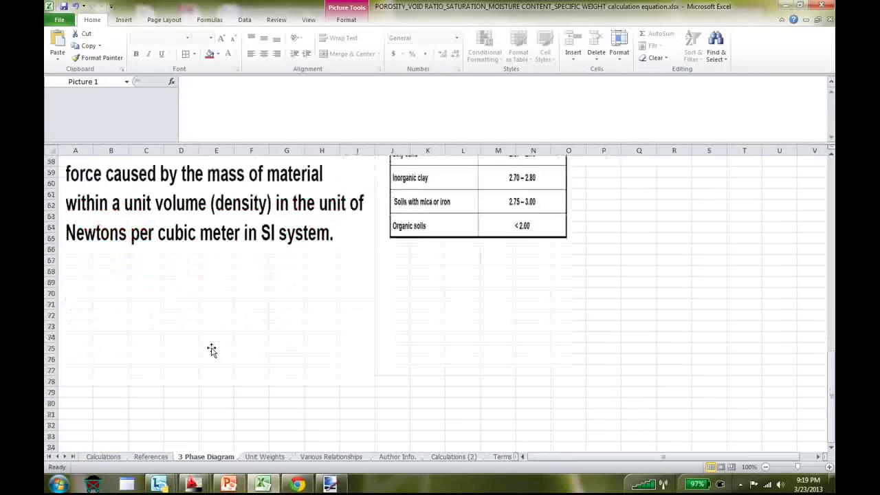
pyautogui.scroll(13, 213, 421)
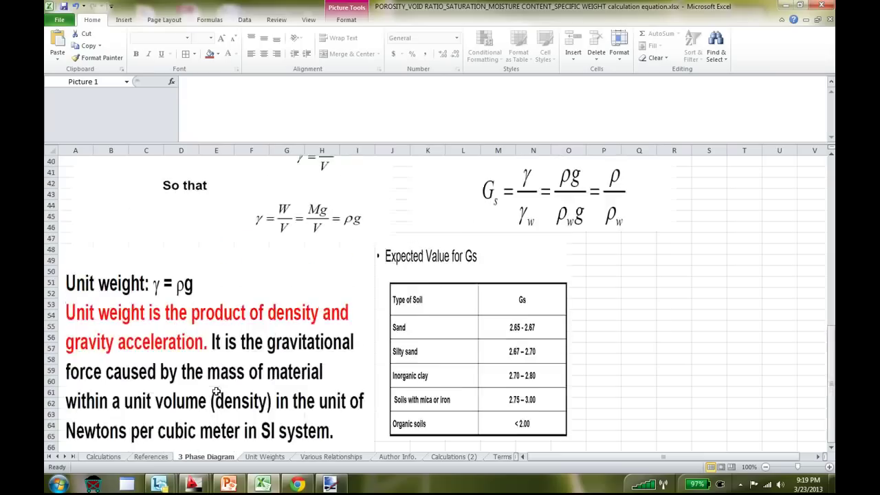
pyautogui.scroll(6, 216, 392)
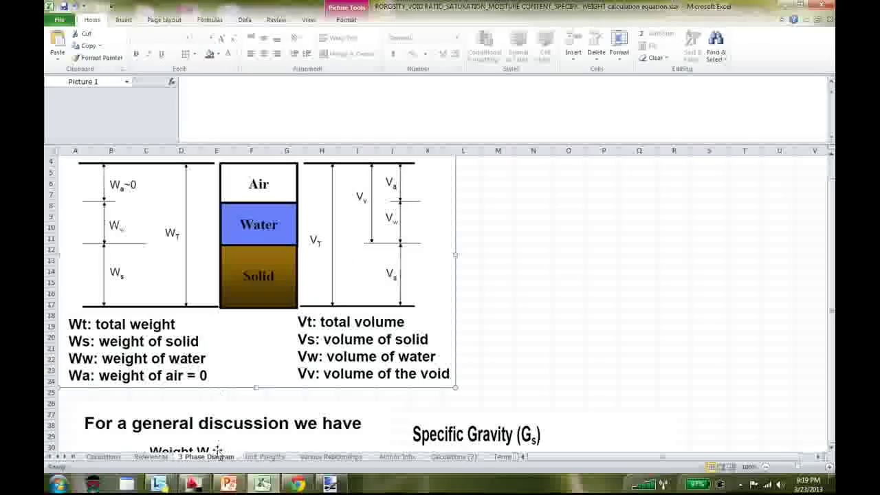
# Step: Look through the Unit Weights, Various Relationships and Author Info. sheets
pyautogui.click(277, 460)
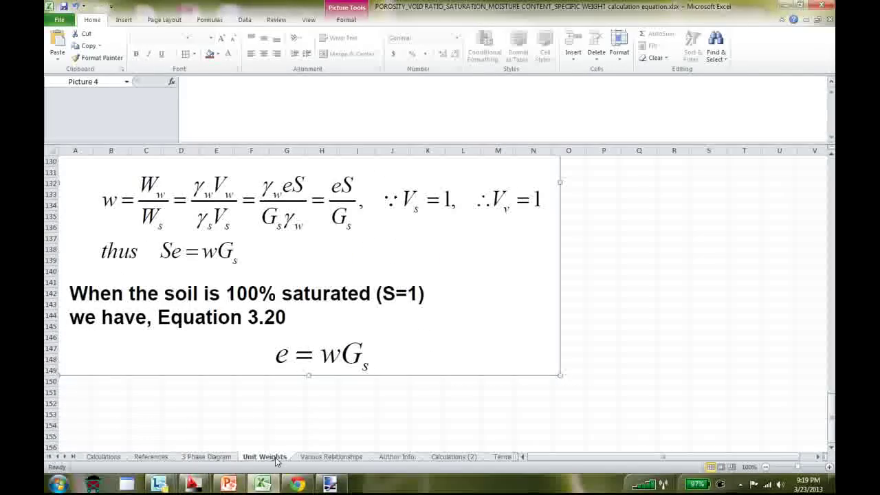
pyautogui.scroll(6, 112, 301)
pyautogui.scroll(20, 113, 301)
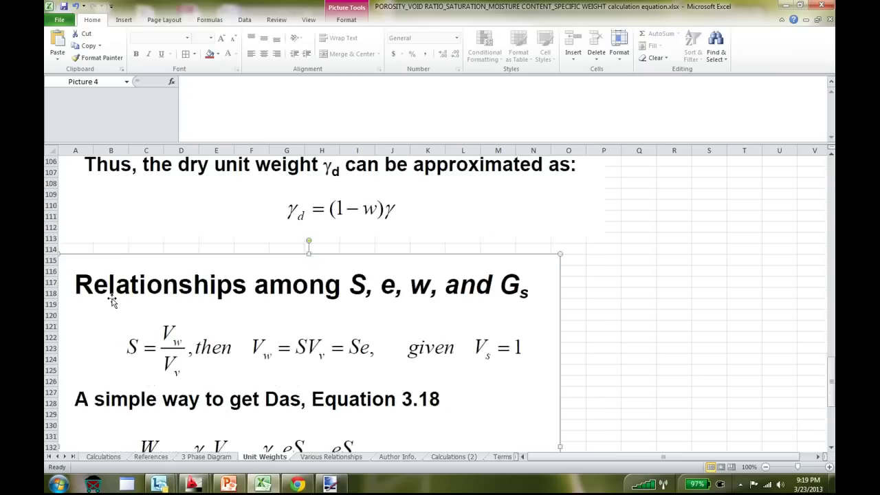
pyautogui.scroll(14, 112, 300)
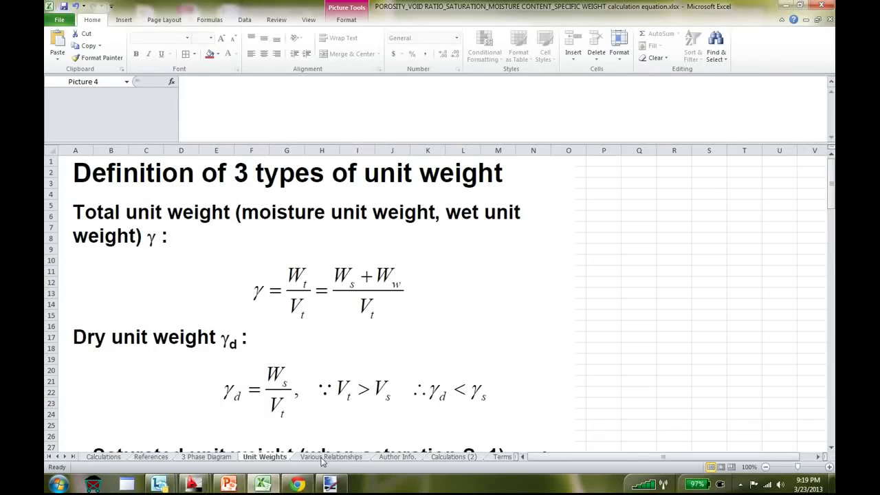
pyautogui.click(356, 458)
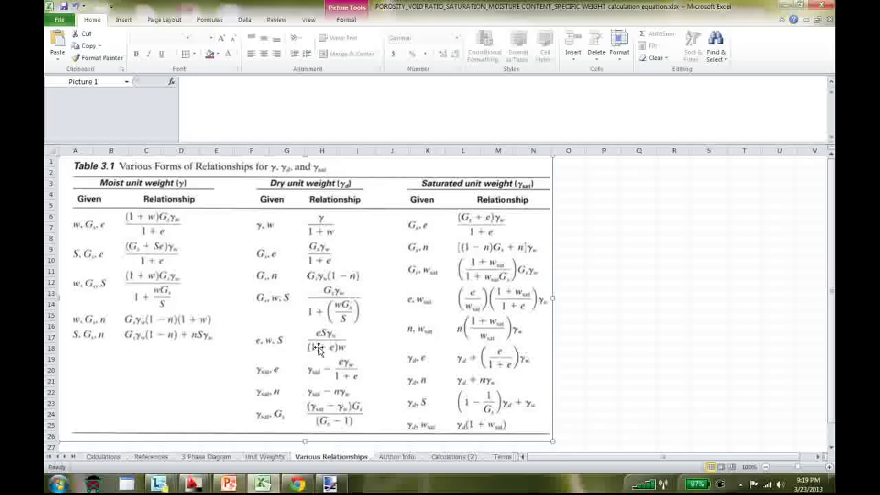
pyautogui.scroll(-1, 319, 350)
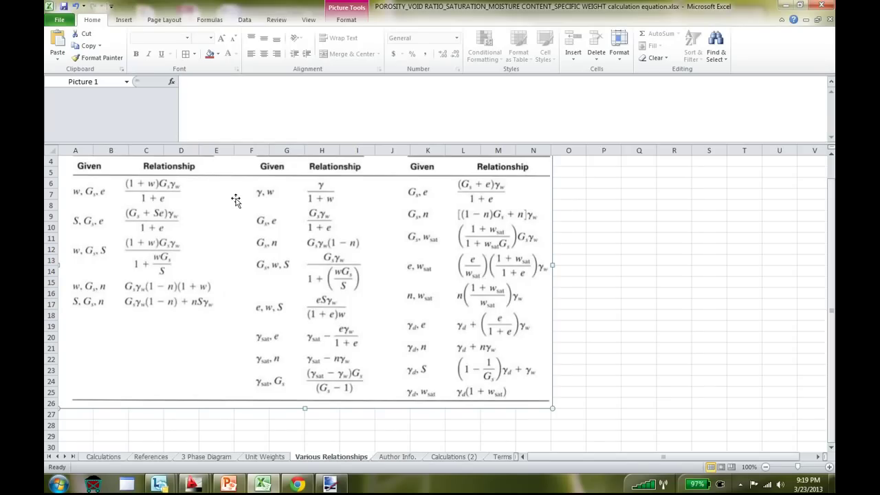
pyautogui.click(399, 457)
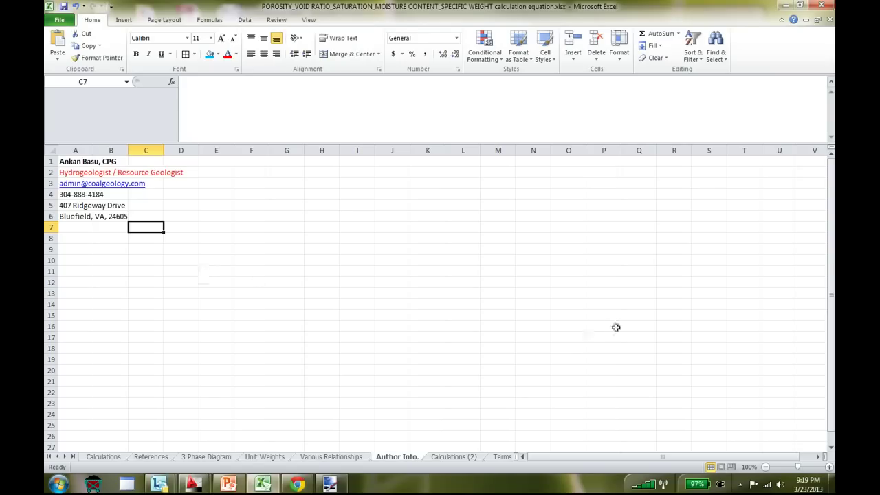
# Step: Switch to the Calculations (2) sheet and scroll to its top
pyautogui.click(454, 456)
pyautogui.scroll(10, 219, 330)
pyautogui.scroll(4, 218, 331)
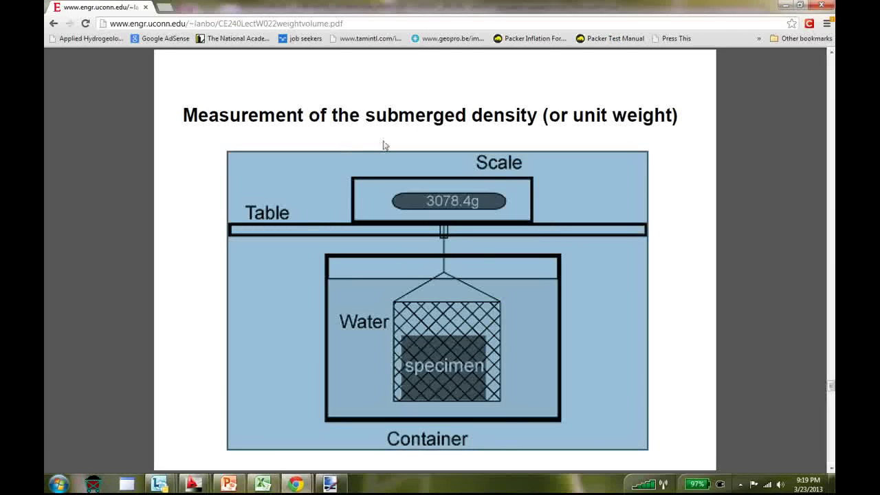
# Step: Page back to the 'CE 240 Soil Mechanics & Foundations, Lecture 2.2' title slide
pyautogui.press('pageup')
pyautogui.press('pageup')
pyautogui.press('pageup')
pyautogui.press('pageup')
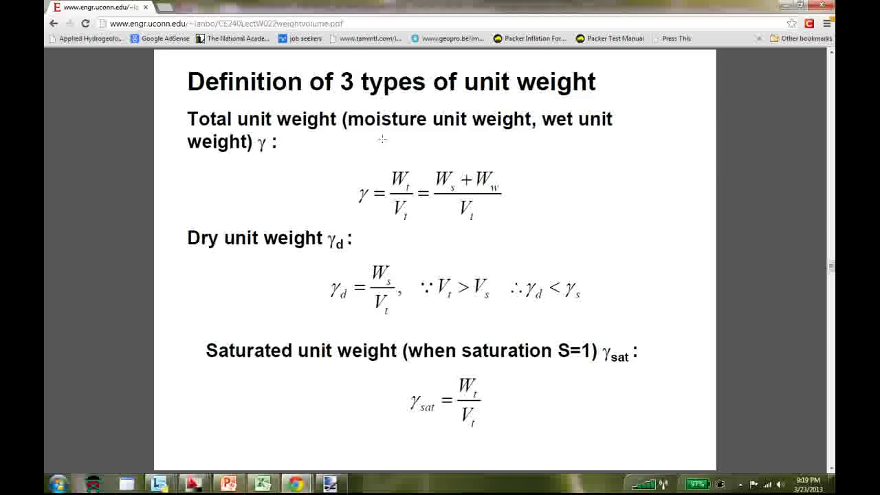
pyautogui.press('pageup')
pyautogui.press('pageup')
pyautogui.press('pageup')
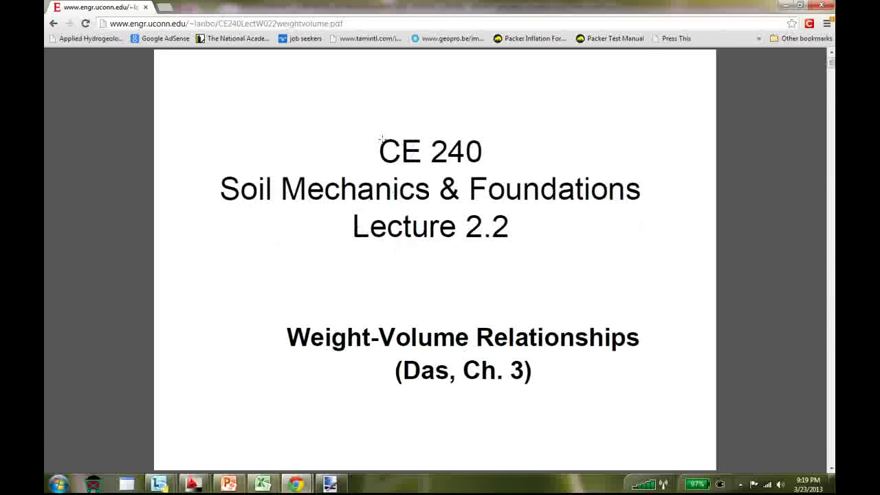